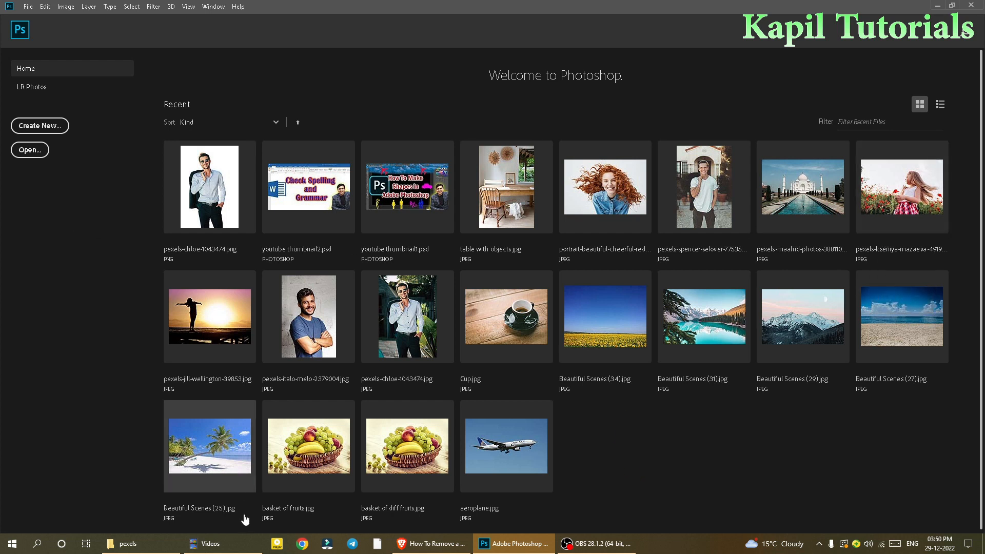
# Open the photo of the girl in the poppy field from the Human folder inside Pictures > pexels in Photoshop
pyautogui.click(129, 544)
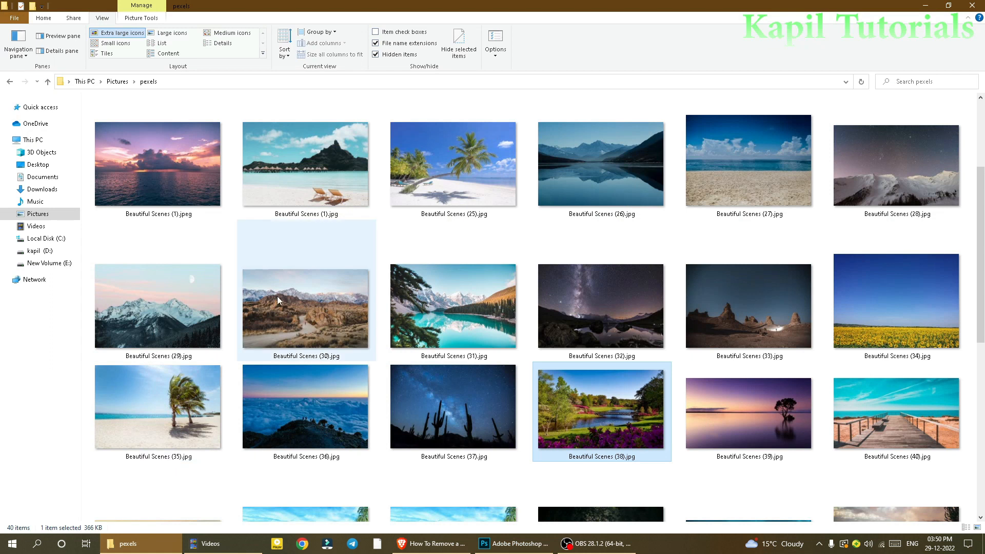
pyautogui.click(118, 81)
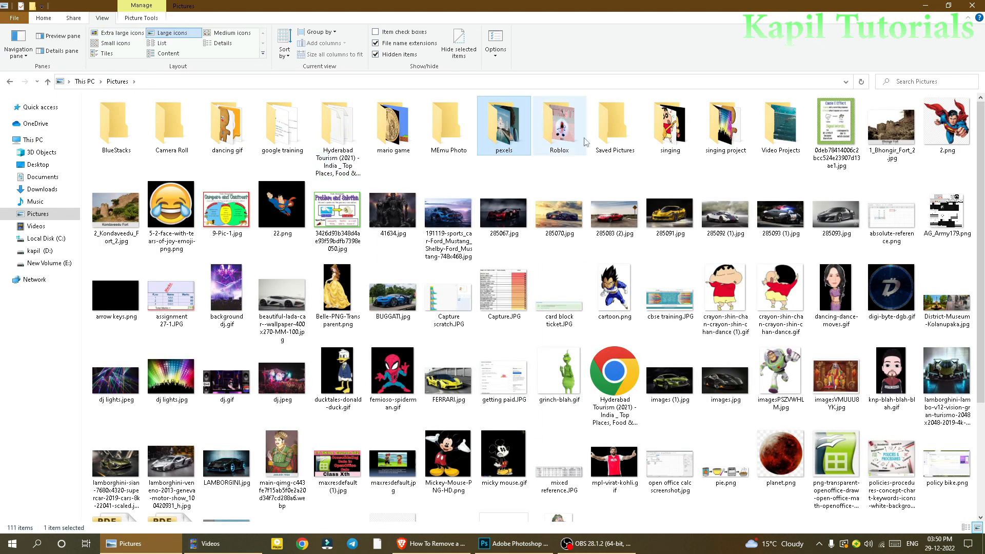
pyautogui.doubleClick(503, 140)
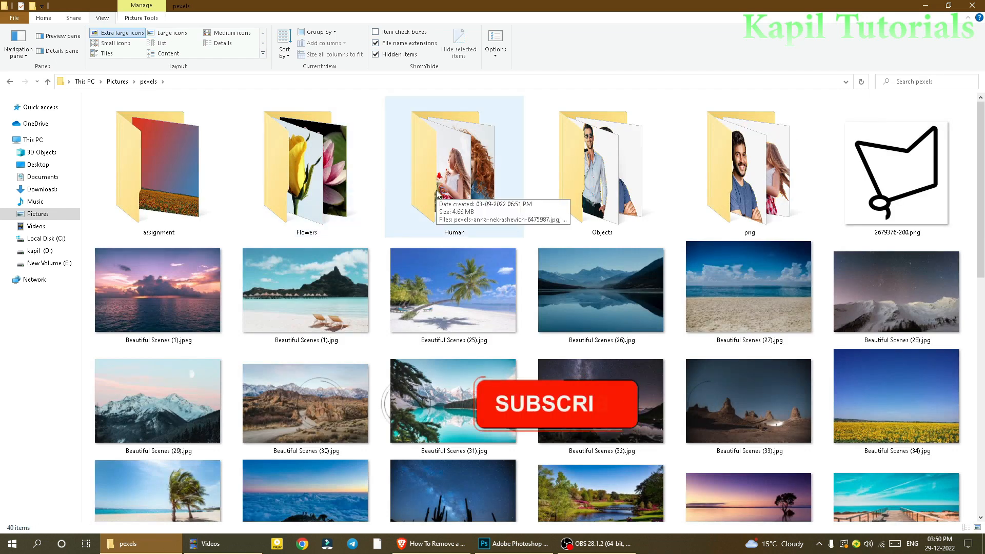
pyautogui.click(452, 193)
pyautogui.doubleClick(451, 190)
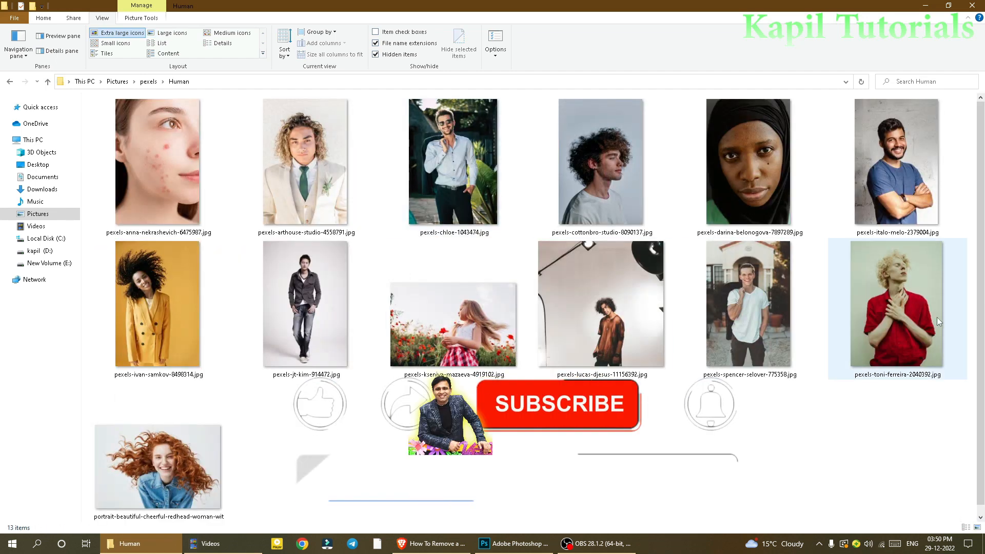
pyautogui.click(449, 329)
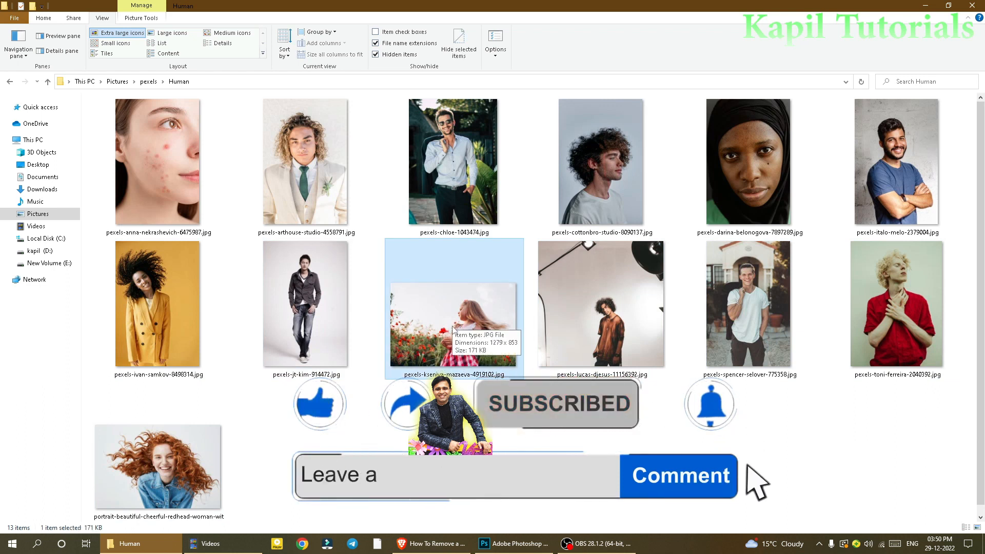
pyautogui.moveTo(451, 353); pyautogui.dragTo(79, 310)
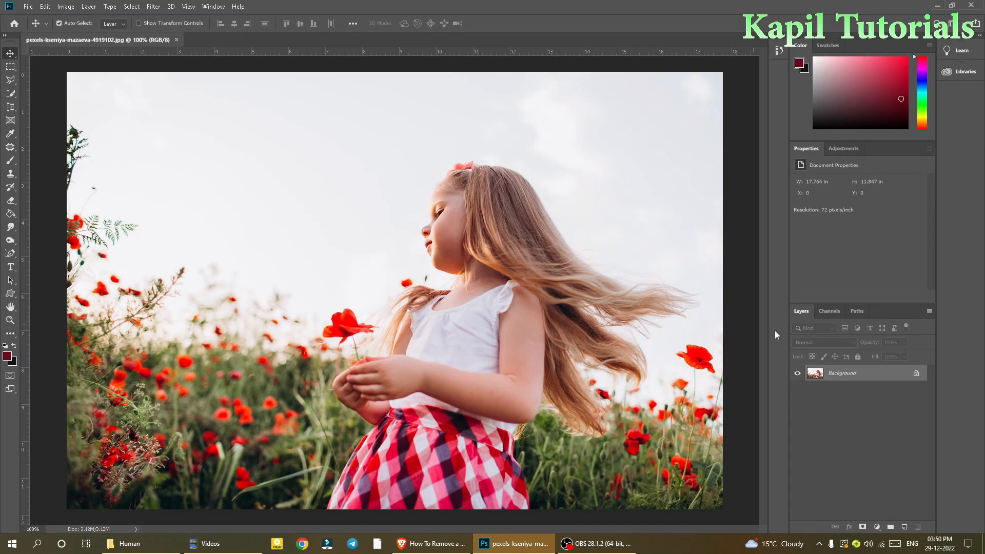
# Convert the locked Background into an editable layer and select the girl automatically with Select Subject
pyautogui.doubleClick(836, 373)
pyautogui.click(567, 170)
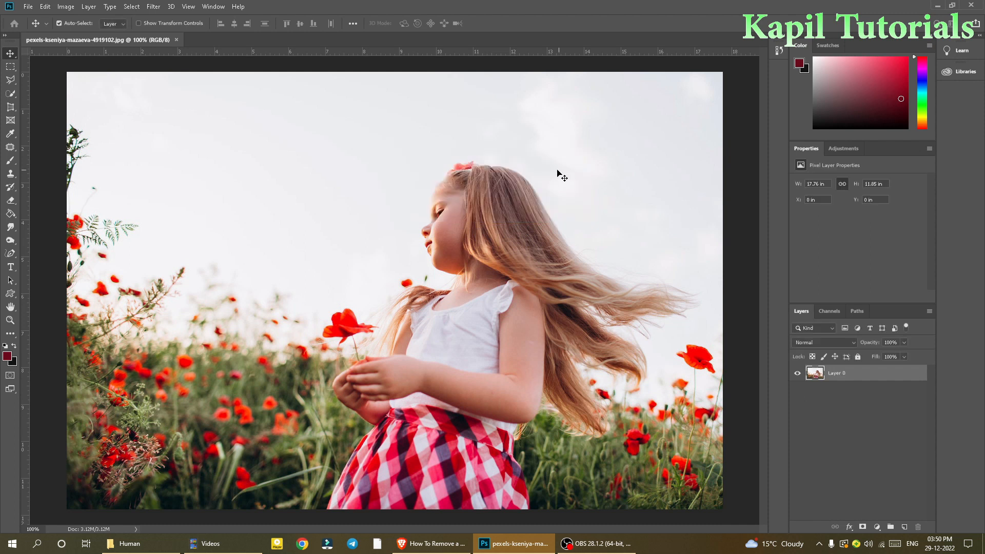
pyautogui.click(9, 70)
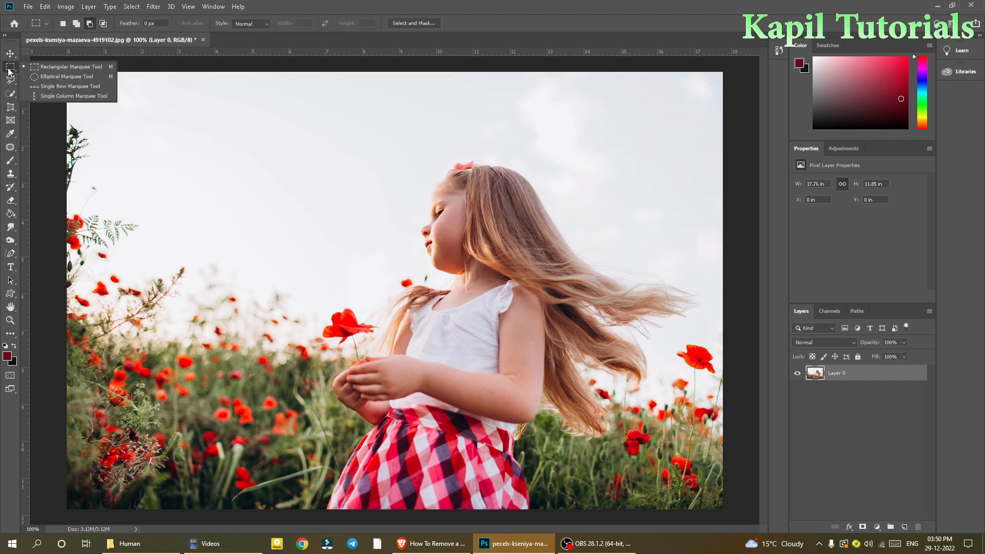
pyautogui.click(23, 71)
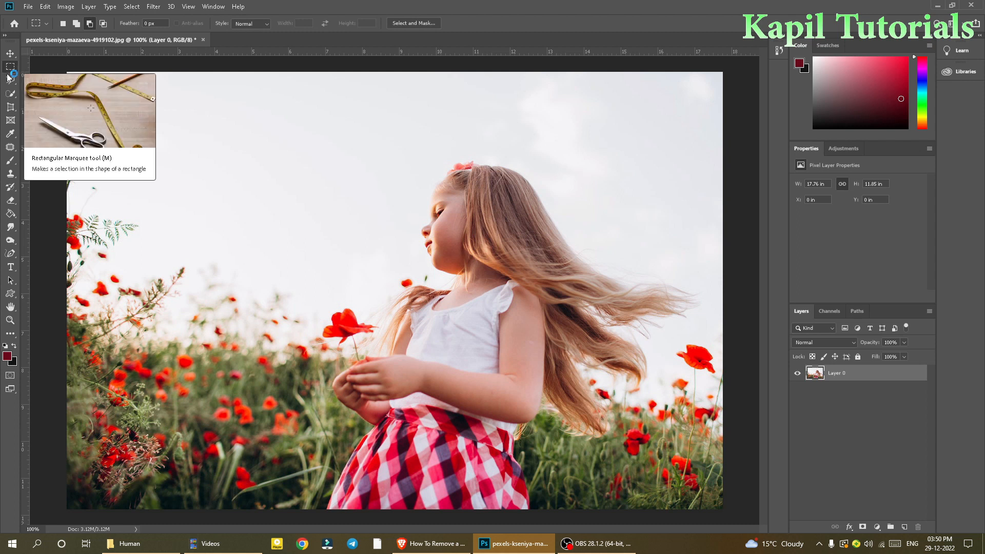
pyautogui.click(10, 94)
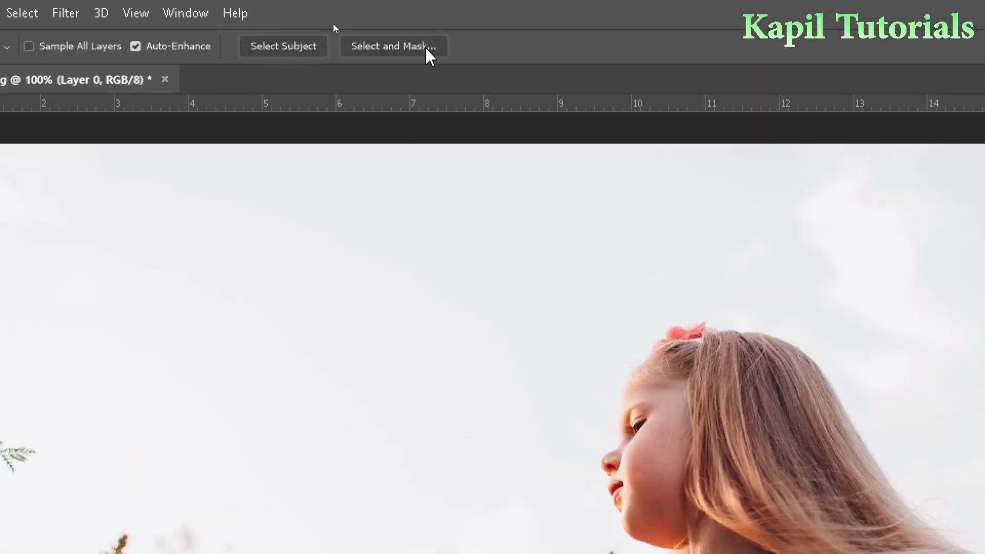
pyautogui.click(292, 47)
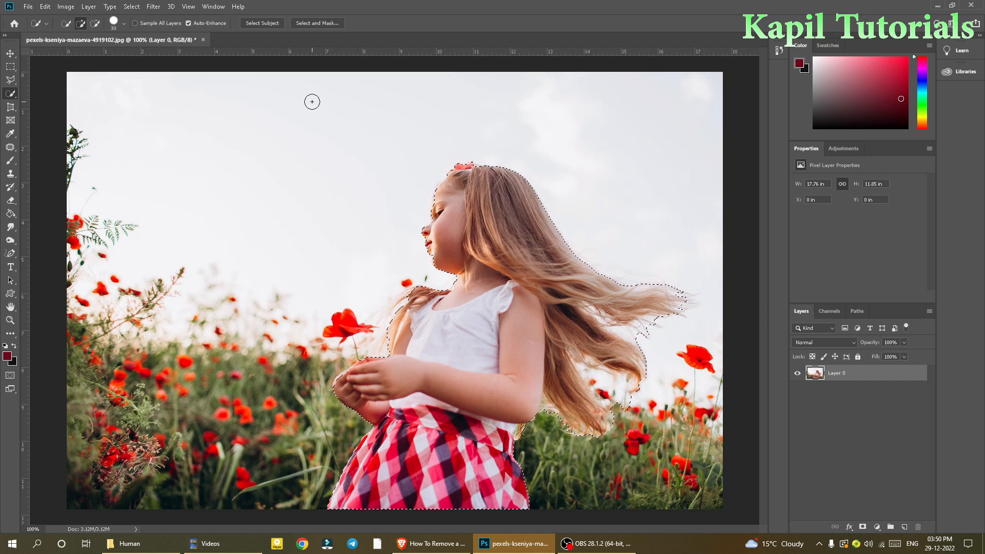
# Open the girl's selection in Select and Mask and rerun Select Subject there, discarding the current selection
pyautogui.click(316, 22)
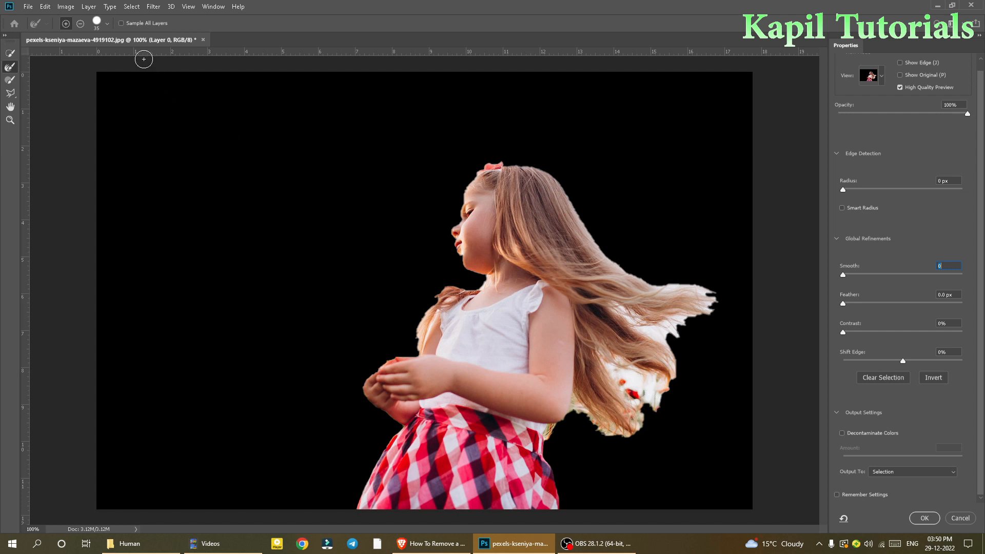
pyautogui.click(10, 54)
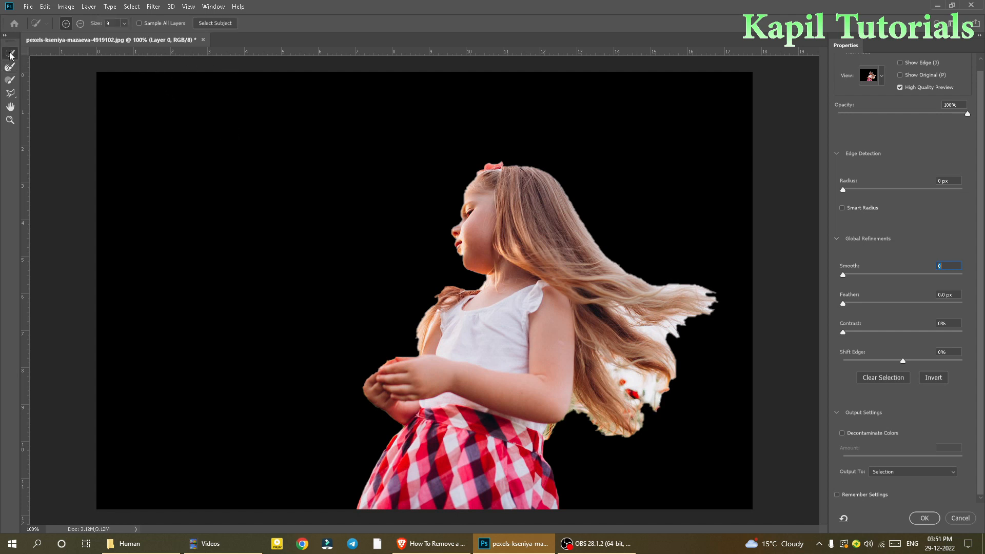
pyautogui.click(217, 29)
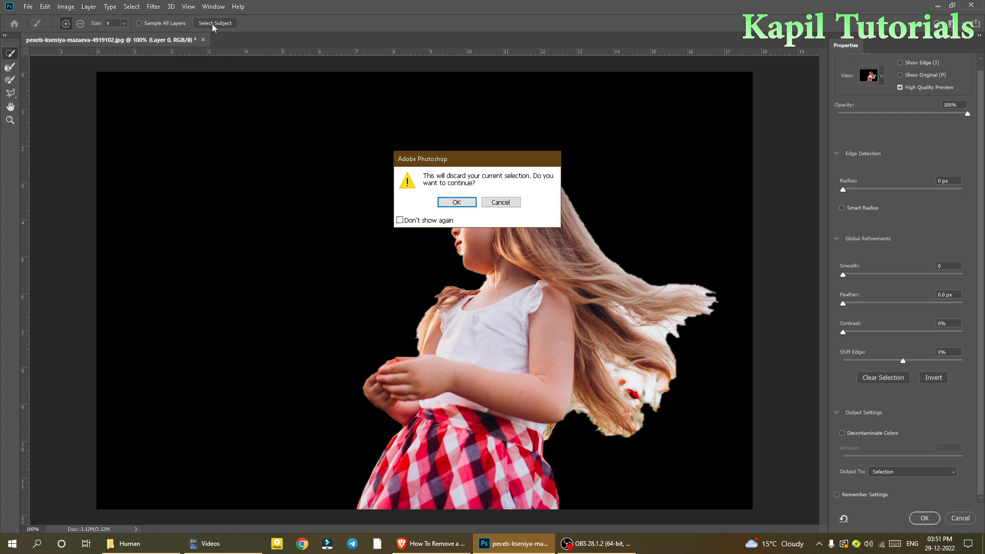
pyautogui.click(457, 202)
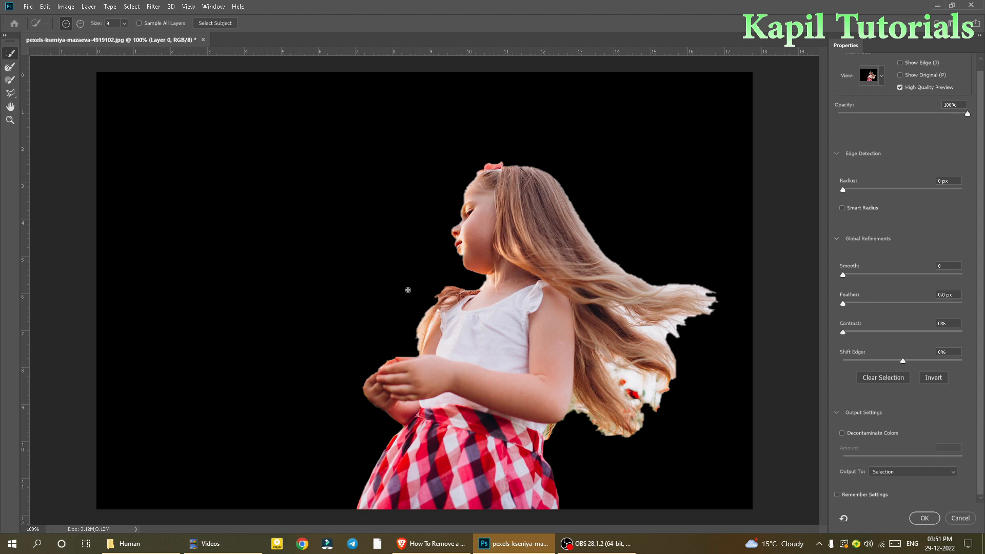
# Switch to a see-through preview at 47% transparency and add the red poppy above the girl's hands to the selection
pyautogui.click(884, 77)
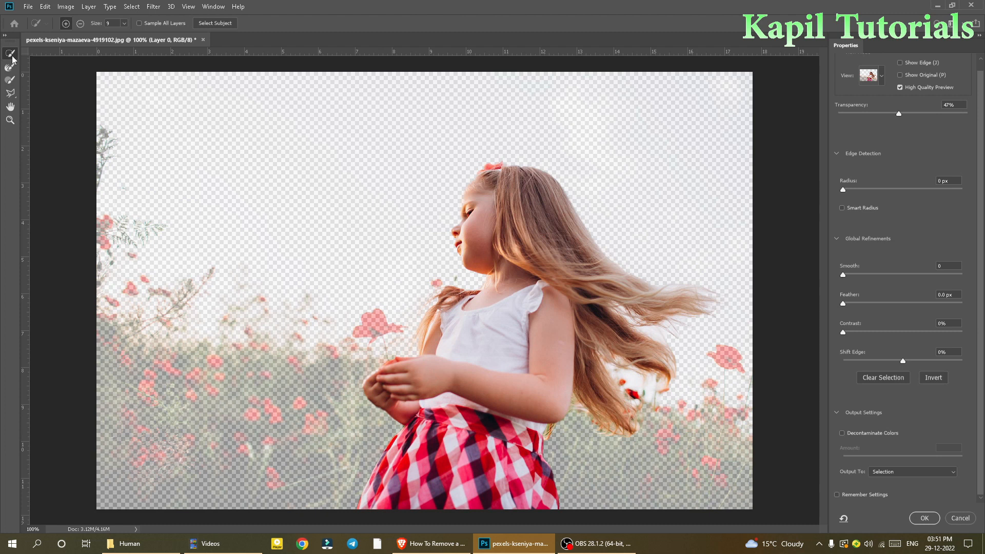
pyautogui.click(370, 327)
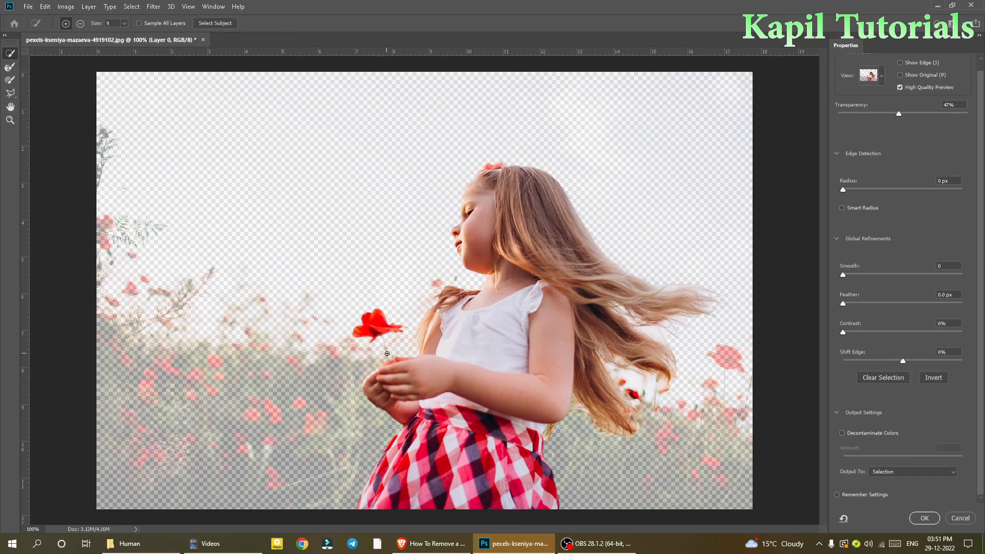
# Paint the poppy's thin stem into the selection down to the girl's fingers with the Brush tool at size 2
pyautogui.hotkey('ctrl', '+')
pyautogui.hotkey('ctrl', '+')
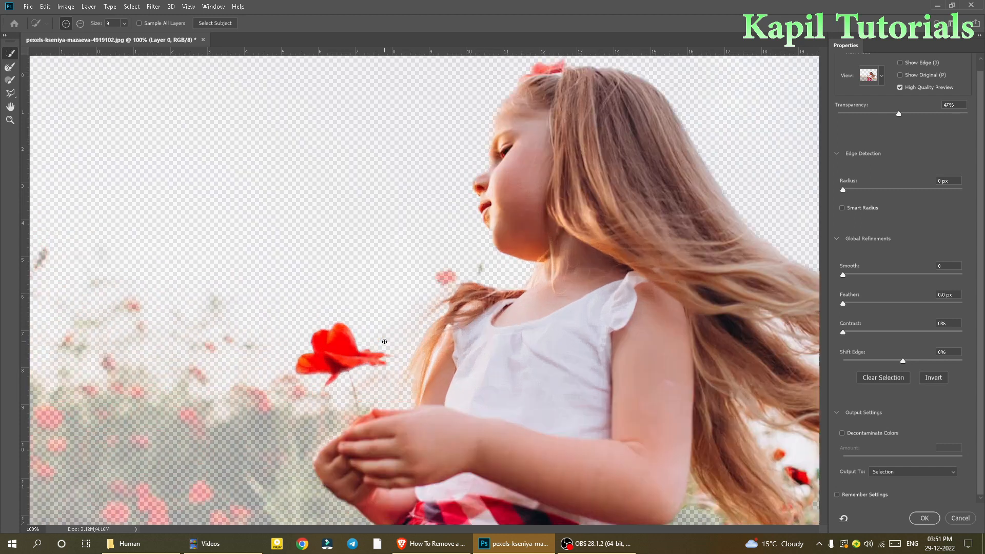
pyautogui.moveTo(360, 386); pyautogui.dragTo(358, 227)
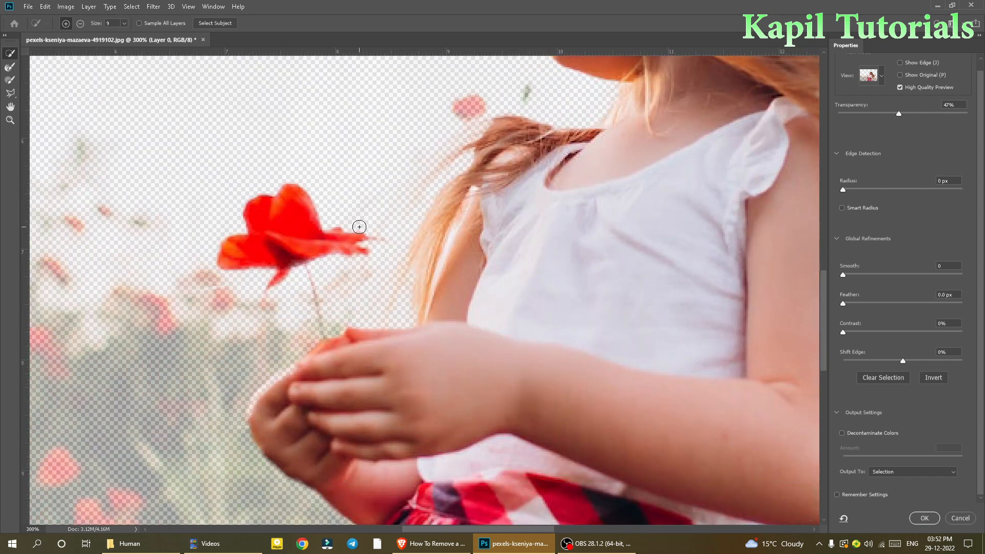
pyautogui.hotkey('ctrl', '+')
pyautogui.hotkey('ctrl', '+')
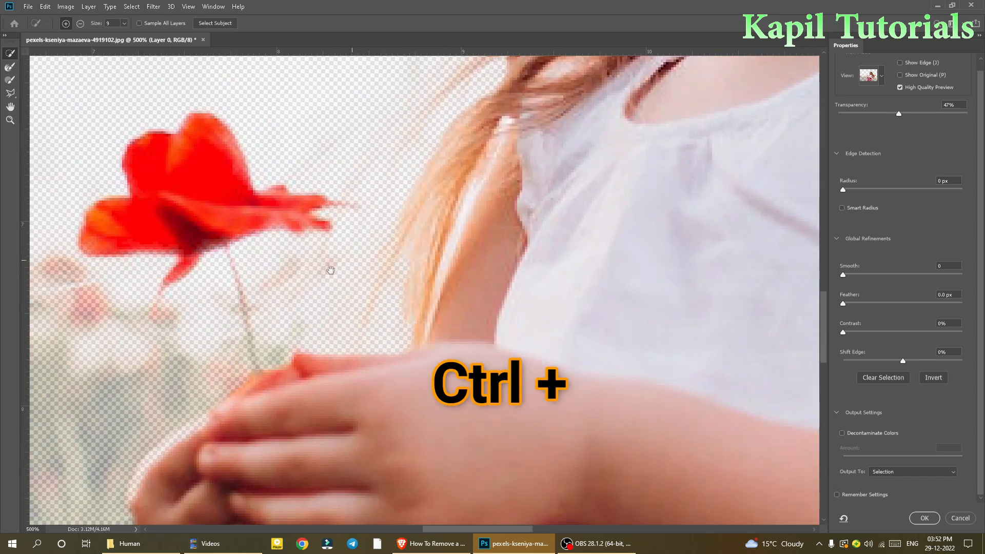
pyautogui.moveTo(358, 224); pyautogui.dragTo(352, 244)
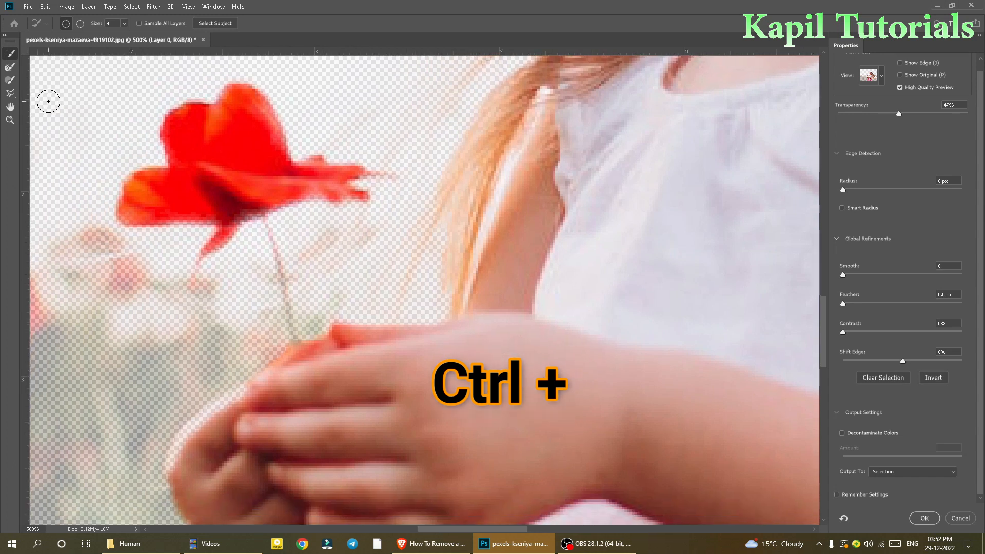
pyautogui.click(10, 82)
pyautogui.moveTo(273, 234); pyautogui.dragTo(281, 288)
pyautogui.press('[')
pyautogui.press('[')
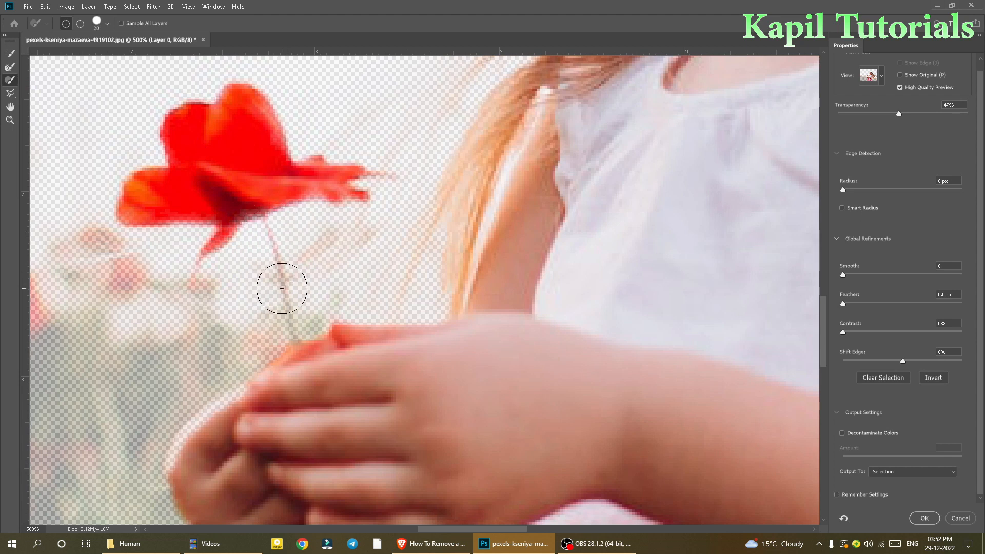
pyautogui.press('[')
pyautogui.press('[')
pyautogui.press('[')
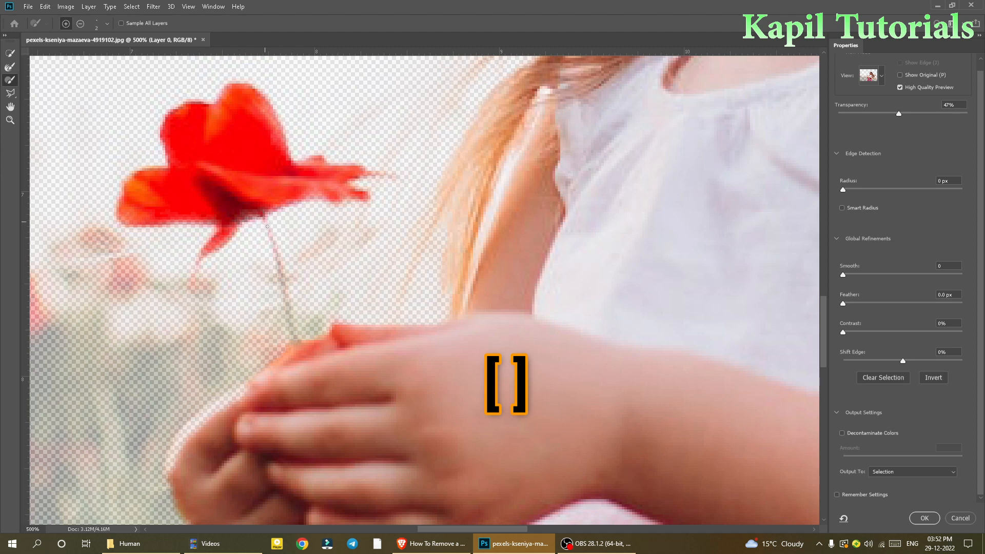
pyautogui.moveTo(275, 252); pyautogui.dragTo(279, 269)
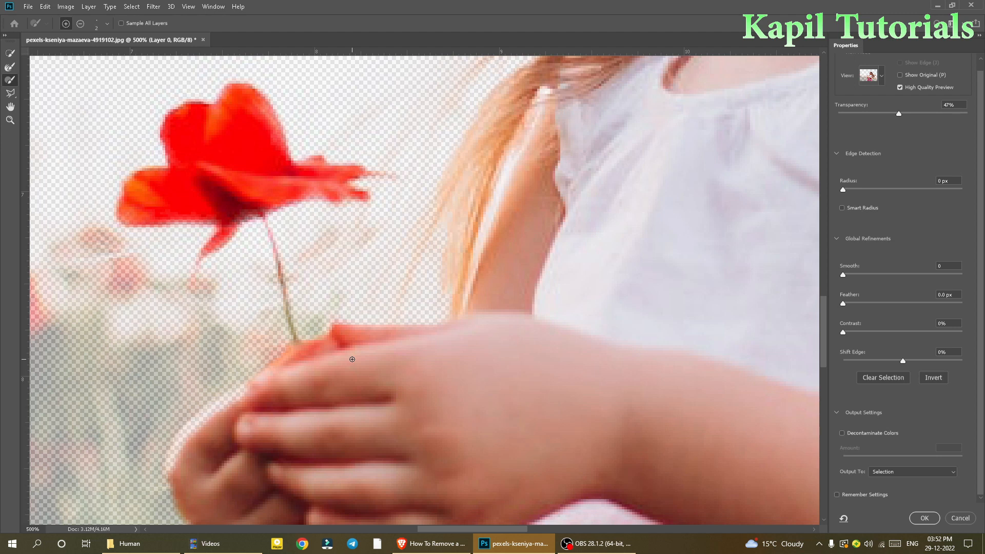
# Set the Brush tool to subtract at size 15 and raise the preview transparency to 100%
pyautogui.hotkey('ctrl', '-')
pyautogui.hotkey('ctrl', '-')
pyautogui.hotkey('ctrl', '-')
pyautogui.hotkey('ctrl', '-')
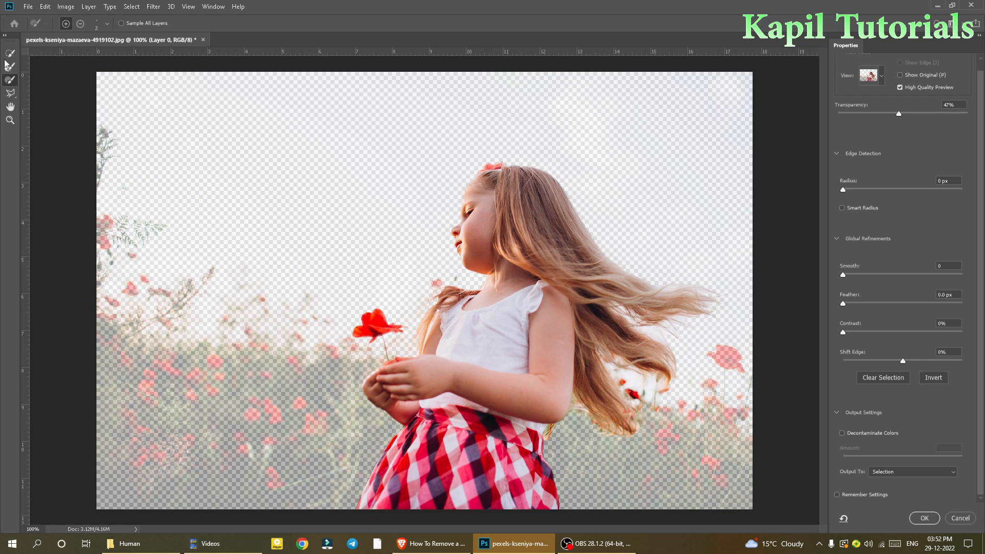
pyautogui.click(80, 25)
pyautogui.press(']')
pyautogui.press(']')
pyautogui.moveTo(899, 118); pyautogui.dragTo(969, 114)
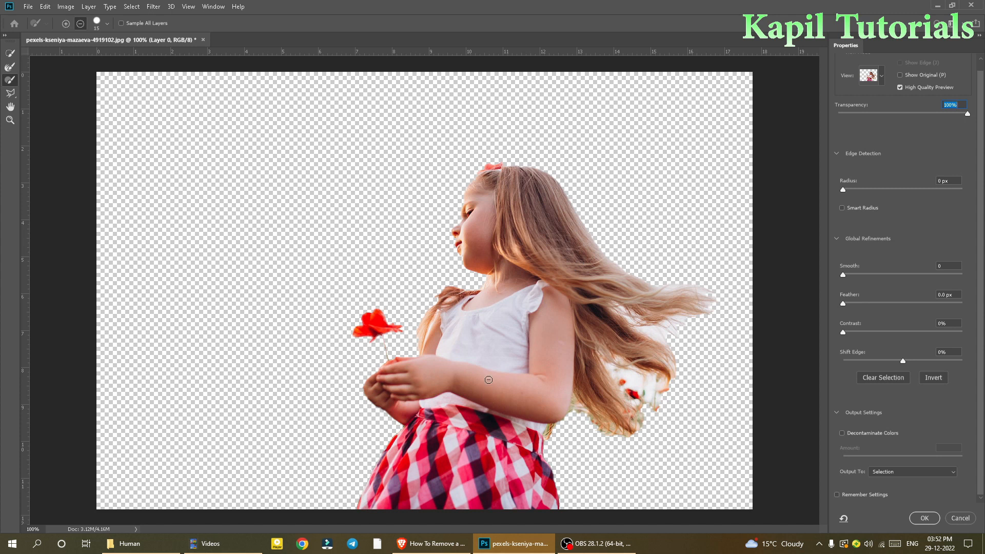
# Subtract the leftover background below the girl's elbow, between her skirt and hair, with the brush at size 6
pyautogui.hotkey('ctrl', '+')
pyautogui.hotkey('ctrl', '+')
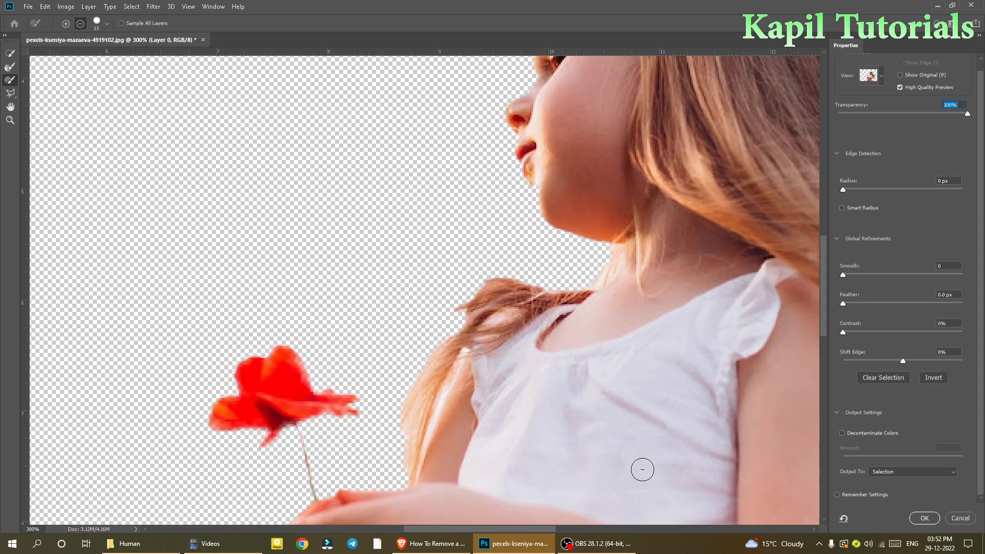
pyautogui.moveTo(620, 433); pyautogui.dragTo(411, 215)
pyautogui.moveTo(629, 407); pyautogui.dragTo(562, 311)
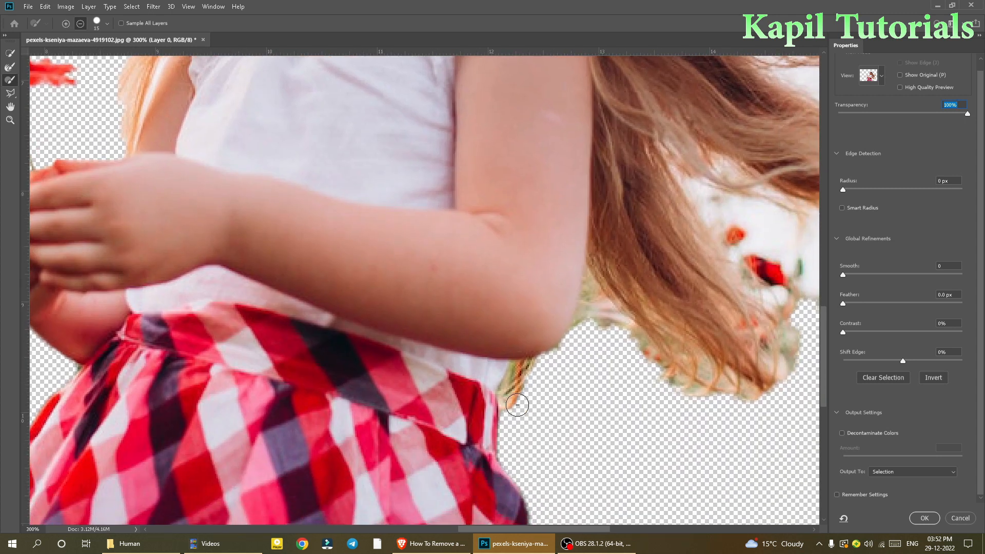
pyautogui.press('[')
pyautogui.press('[')
pyautogui.press('[')
pyautogui.press('[')
pyautogui.press('[')
pyautogui.moveTo(503, 393)
pyautogui.mouseDown()
pyautogui.moveTo(527, 365)
pyautogui.moveTo(516, 365)
pyautogui.moveTo(543, 364)
pyautogui.moveTo(516, 403)
pyautogui.moveTo(529, 376)
pyautogui.moveTo(546, 442)
pyautogui.moveTo(532, 464)
pyautogui.moveTo(536, 367)
pyautogui.moveTo(558, 408)
pyautogui.mouseUp()
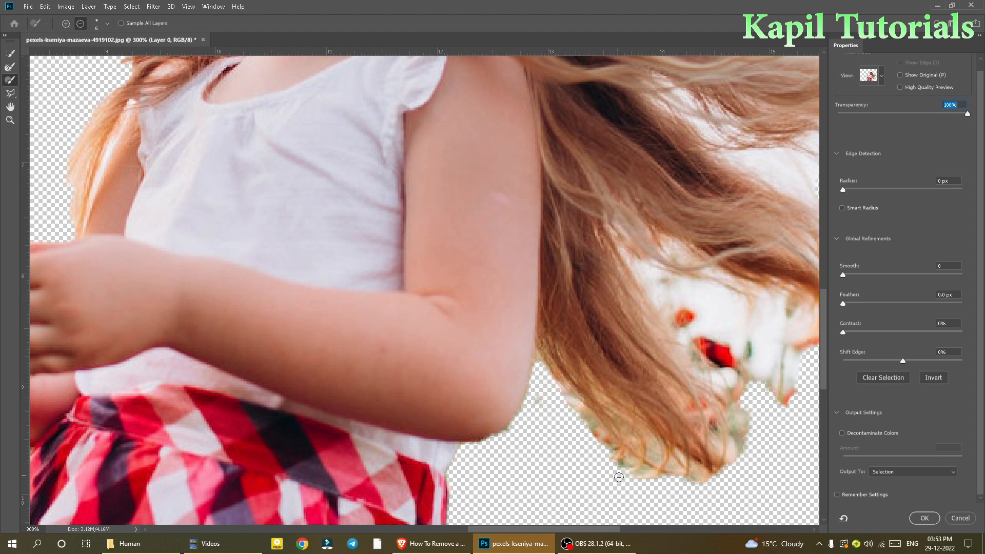
# Refine the hair outline along the top and back of the girl's head with the Refine Edge Brush at size 35
pyautogui.scroll(-2, 615, 468)
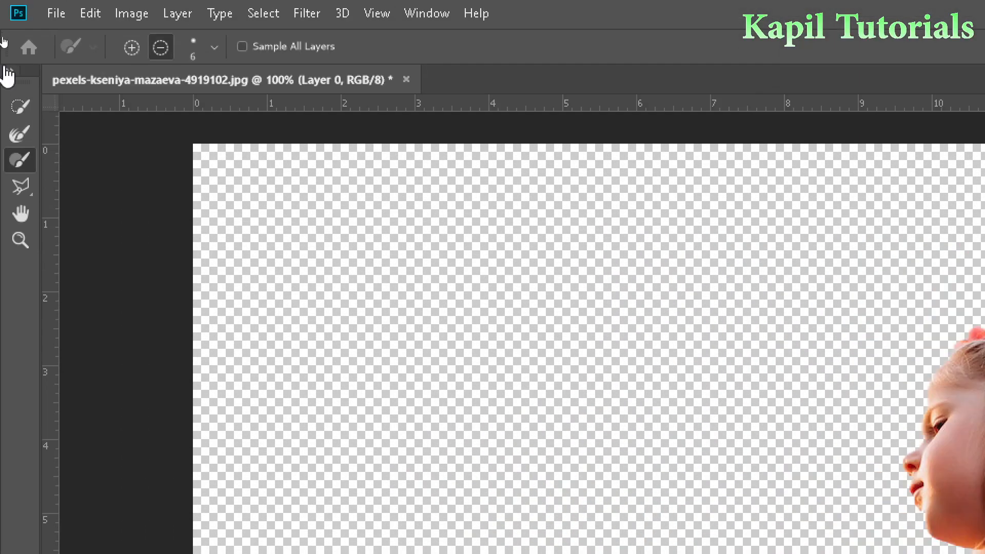
pyautogui.click(10, 68)
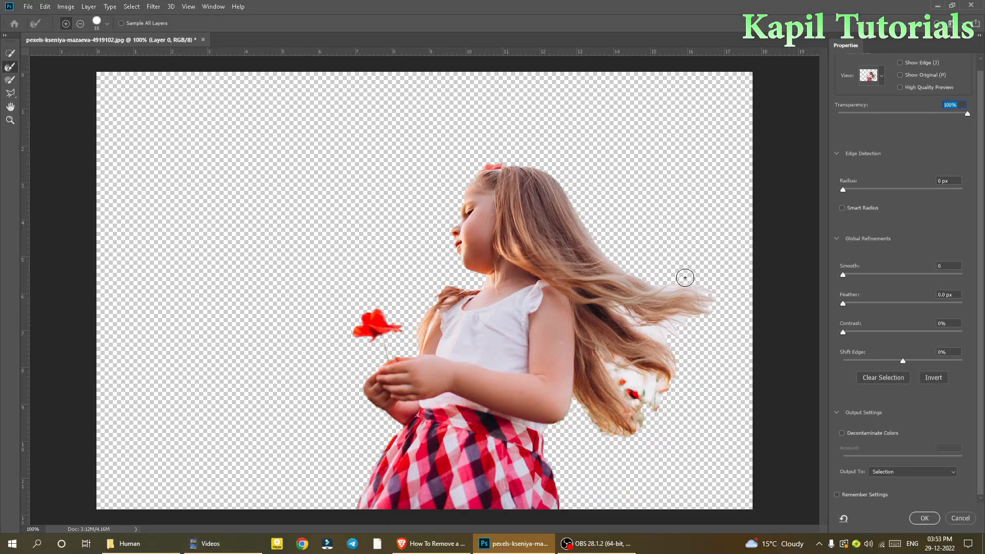
pyautogui.hotkey('ctrl', '+')
pyautogui.hotkey('ctrl', '+')
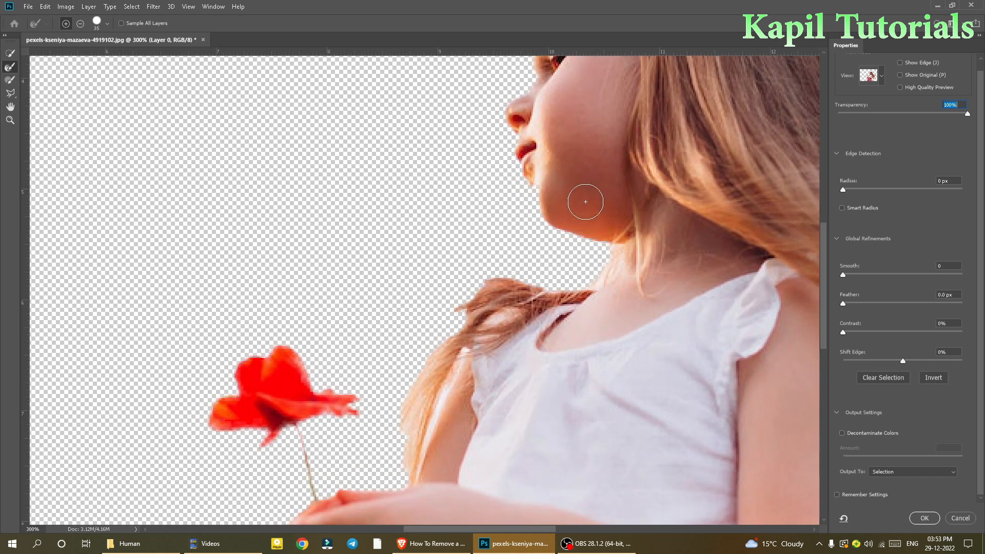
pyautogui.moveTo(584, 198); pyautogui.dragTo(359, 346)
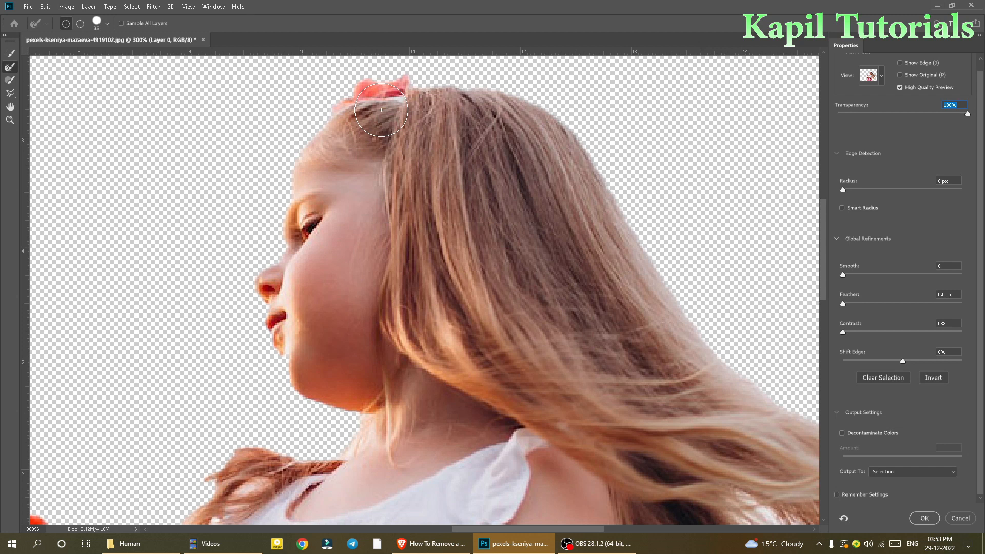
pyautogui.moveTo(501, 171); pyautogui.dragTo(406, 87)
pyautogui.moveTo(641, 333); pyautogui.dragTo(585, 290)
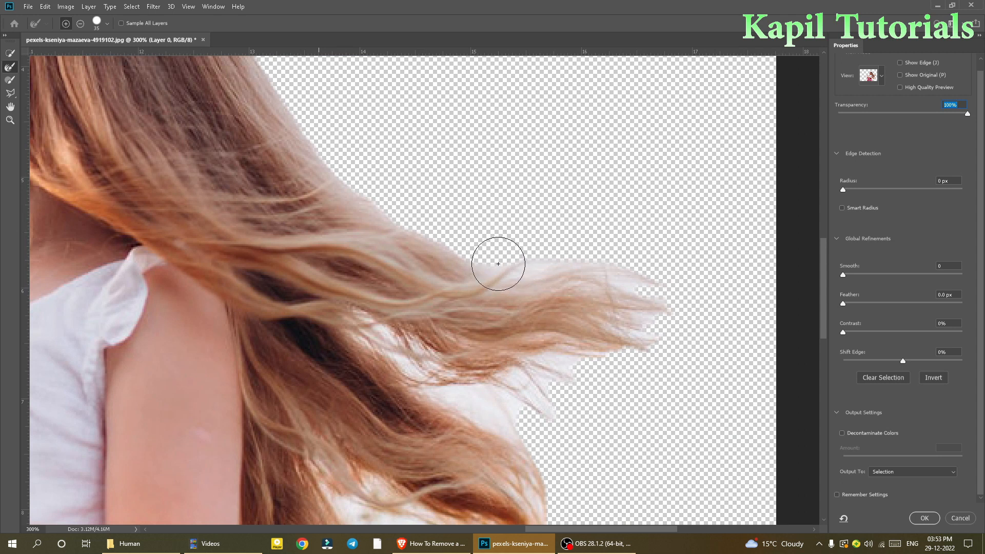
# Refine the flowing hair ends and the gaps between the strands behind the girl's arm with the Refine Edge Brush at size 20
pyautogui.press('[')
pyautogui.press('[')
pyautogui.press('[')
pyautogui.moveTo(484, 268); pyautogui.dragTo(640, 276)
pyautogui.moveTo(666, 315)
pyautogui.mouseDown()
pyautogui.moveTo(539, 374)
pyautogui.moveTo(374, 330)
pyautogui.moveTo(596, 415)
pyautogui.mouseUp()
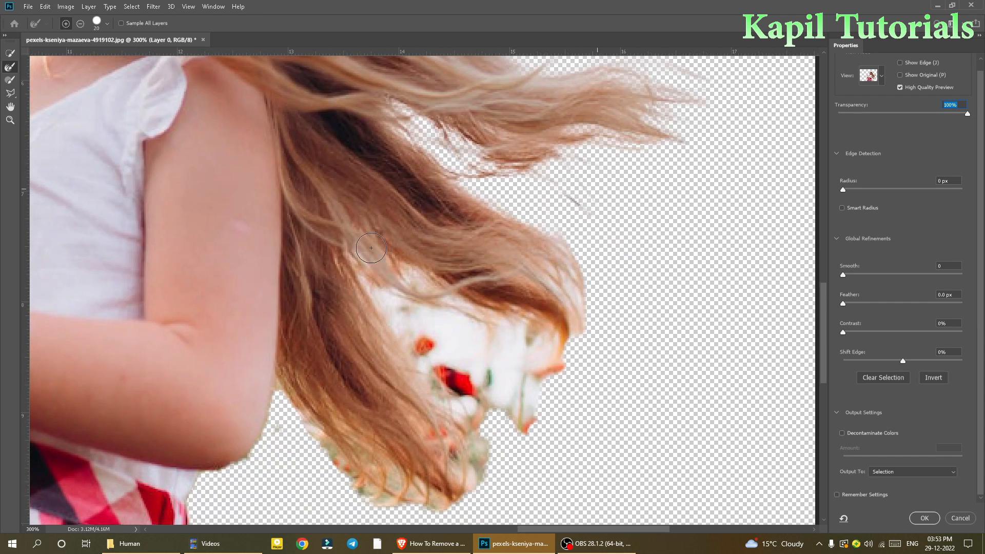
pyautogui.moveTo(370, 247)
pyautogui.mouseDown()
pyautogui.moveTo(378, 329)
pyautogui.moveTo(470, 410)
pyautogui.moveTo(444, 302)
pyautogui.moveTo(557, 361)
pyautogui.moveTo(456, 363)
pyautogui.moveTo(493, 361)
pyautogui.moveTo(468, 371)
pyautogui.moveTo(529, 339)
pyautogui.moveTo(563, 269)
pyautogui.moveTo(589, 325)
pyautogui.mouseUp()
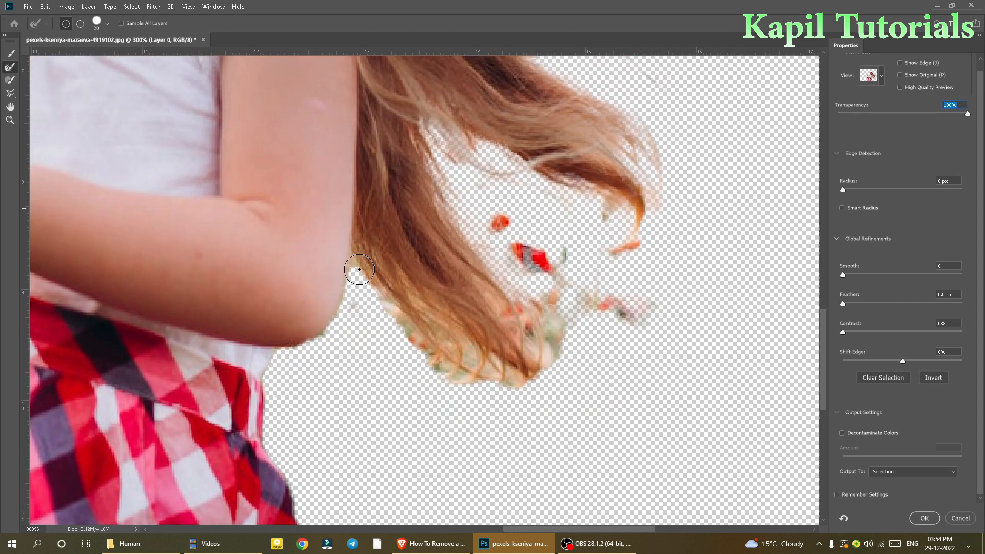
pyautogui.moveTo(611, 308)
pyautogui.mouseDown()
pyautogui.moveTo(446, 358)
pyautogui.moveTo(566, 390)
pyautogui.mouseUp()
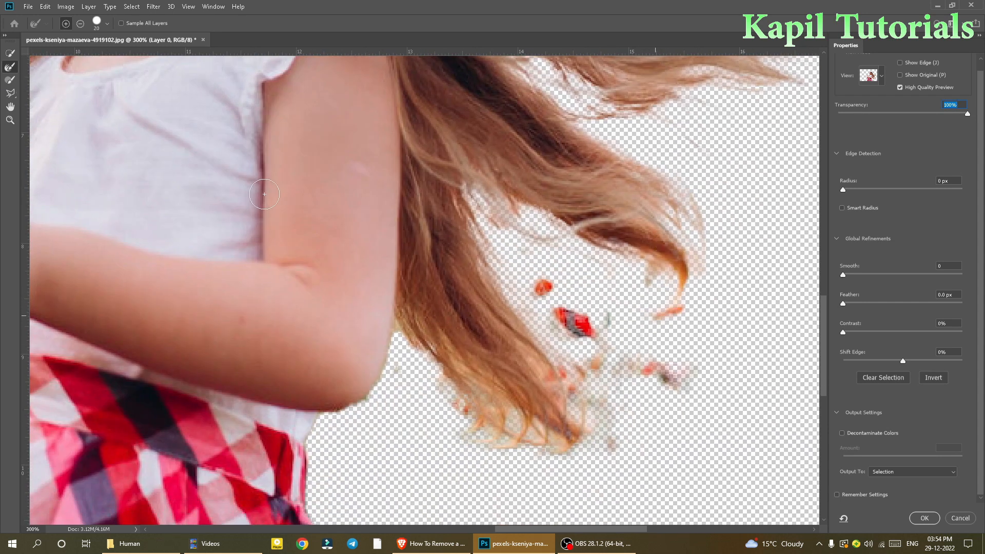
# Subtract the leftover poppy spots beside the lower hair strands with the Brush tool, enlarging it to size 25
pyautogui.click(9, 81)
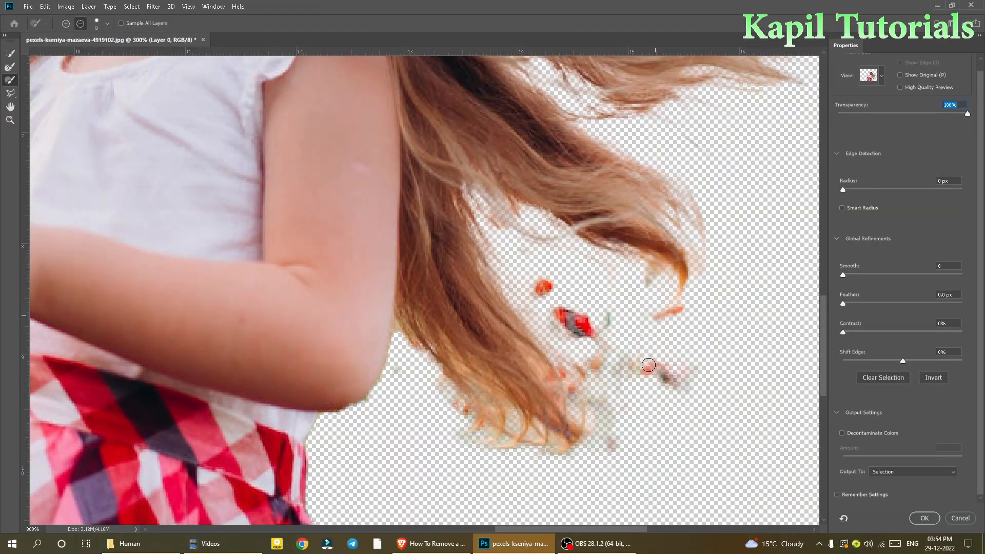
pyautogui.moveTo(566, 313)
pyautogui.mouseDown()
pyautogui.moveTo(599, 349)
pyautogui.moveTo(560, 312)
pyautogui.moveTo(566, 334)
pyautogui.moveTo(524, 287)
pyautogui.moveTo(535, 314)
pyautogui.moveTo(534, 284)
pyautogui.moveTo(598, 316)
pyautogui.moveTo(602, 364)
pyautogui.moveTo(589, 377)
pyautogui.moveTo(613, 406)
pyautogui.moveTo(594, 444)
pyautogui.moveTo(561, 349)
pyautogui.moveTo(594, 444)
pyautogui.moveTo(582, 422)
pyautogui.moveTo(596, 343)
pyautogui.moveTo(667, 378)
pyautogui.moveTo(644, 367)
pyautogui.moveTo(672, 335)
pyautogui.moveTo(587, 317)
pyautogui.moveTo(540, 282)
pyautogui.moveTo(652, 415)
pyautogui.moveTo(608, 339)
pyautogui.moveTo(626, 385)
pyautogui.mouseUp()
pyautogui.press(']')
pyautogui.press(']')
pyautogui.press(']')
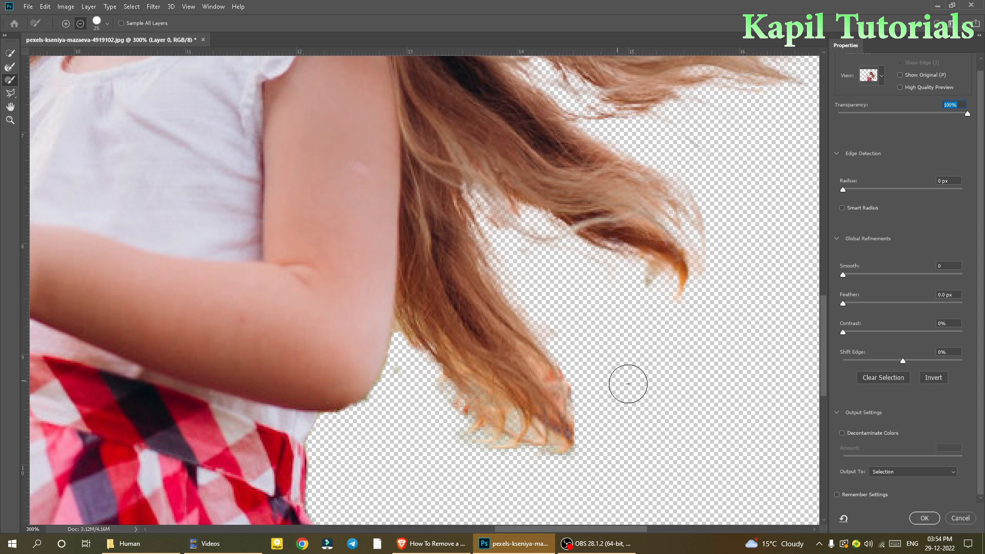
# Refine the lowest hair tips and the edge around the girl's elbow with the Refine Edge Brush at size 20
pyautogui.click(9, 66)
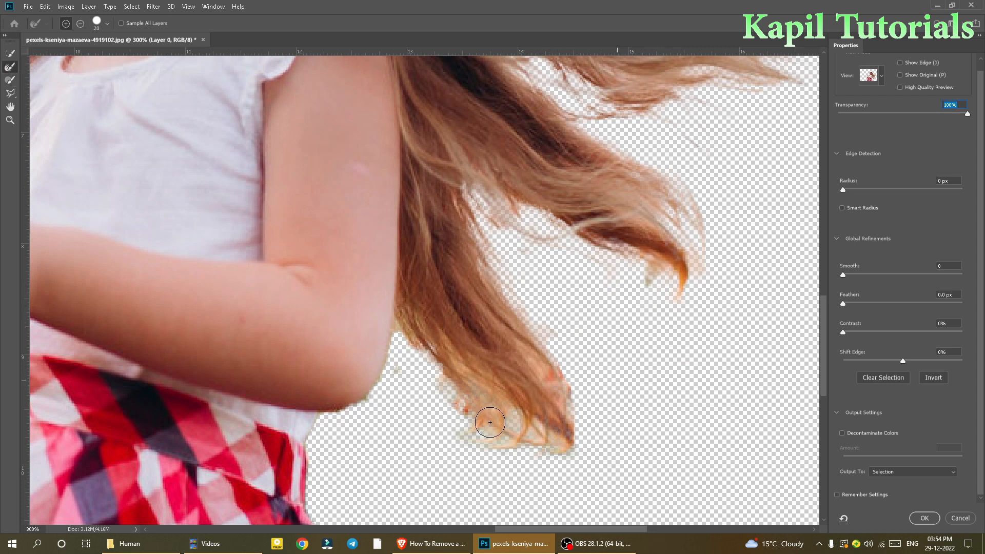
pyautogui.moveTo(477, 422)
pyautogui.mouseDown()
pyautogui.moveTo(469, 388)
pyautogui.moveTo(460, 394)
pyautogui.moveTo(469, 406)
pyautogui.moveTo(541, 446)
pyautogui.moveTo(487, 400)
pyautogui.moveTo(567, 446)
pyautogui.moveTo(559, 428)
pyautogui.moveTo(469, 381)
pyautogui.moveTo(461, 365)
pyautogui.mouseUp()
pyautogui.moveTo(461, 366)
pyautogui.mouseDown()
pyautogui.moveTo(480, 398)
pyautogui.moveTo(519, 425)
pyautogui.moveTo(578, 433)
pyautogui.moveTo(574, 388)
pyautogui.moveTo(551, 373)
pyautogui.mouseUp()
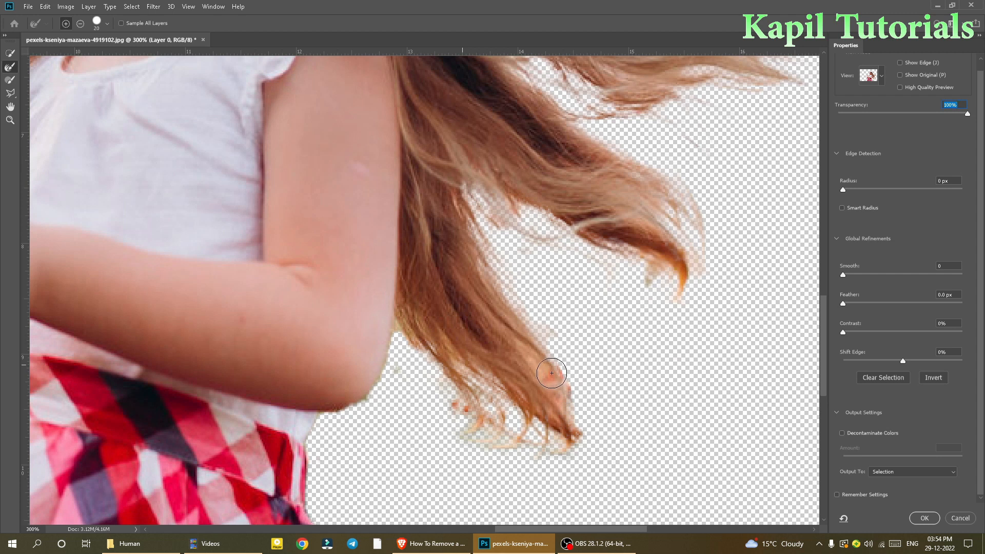
pyautogui.scroll(1, 393, 381)
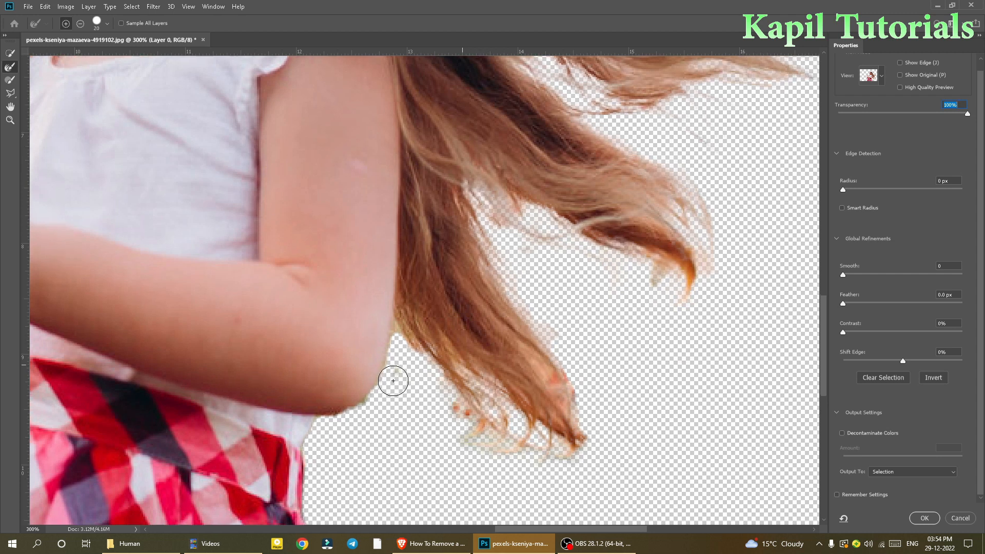
pyautogui.moveTo(393, 381)
pyautogui.mouseDown()
pyautogui.moveTo(375, 389)
pyautogui.moveTo(354, 425)
pyautogui.mouseUp()
# Set Shift Edge to -30% and Smooth to 3 in the global refinements
pyautogui.moveTo(903, 363); pyautogui.dragTo(857, 361)
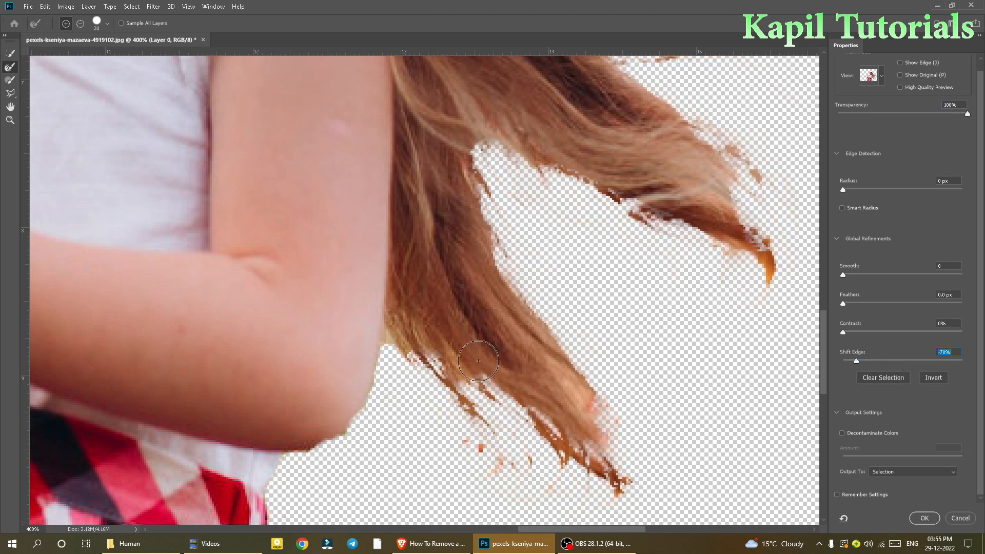
pyautogui.moveTo(865, 364)
pyautogui.mouseDown()
pyautogui.moveTo(896, 369)
pyautogui.moveTo(884, 365)
pyautogui.mouseUp()
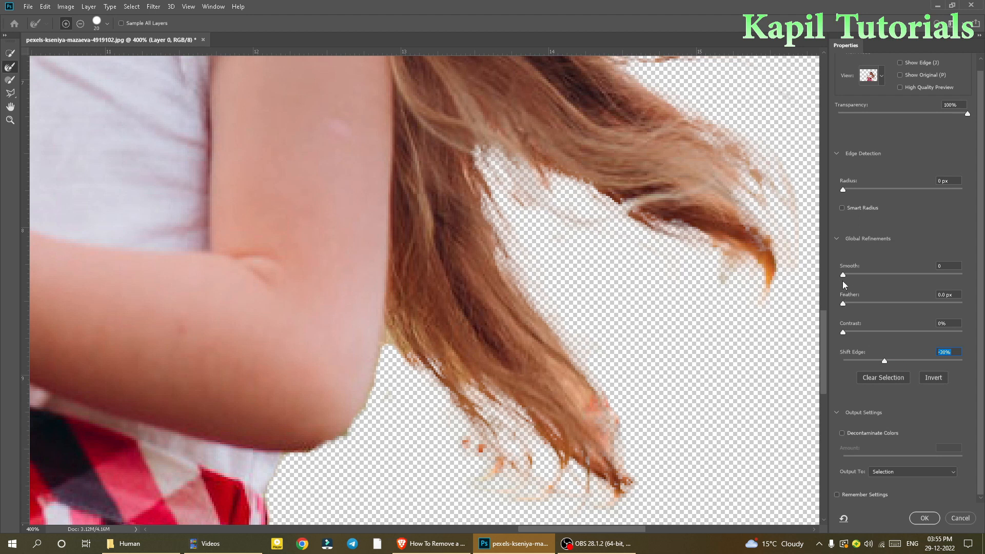
pyautogui.moveTo(844, 275)
pyautogui.mouseDown()
pyautogui.moveTo(870, 286)
pyautogui.moveTo(847, 280)
pyautogui.mouseUp()
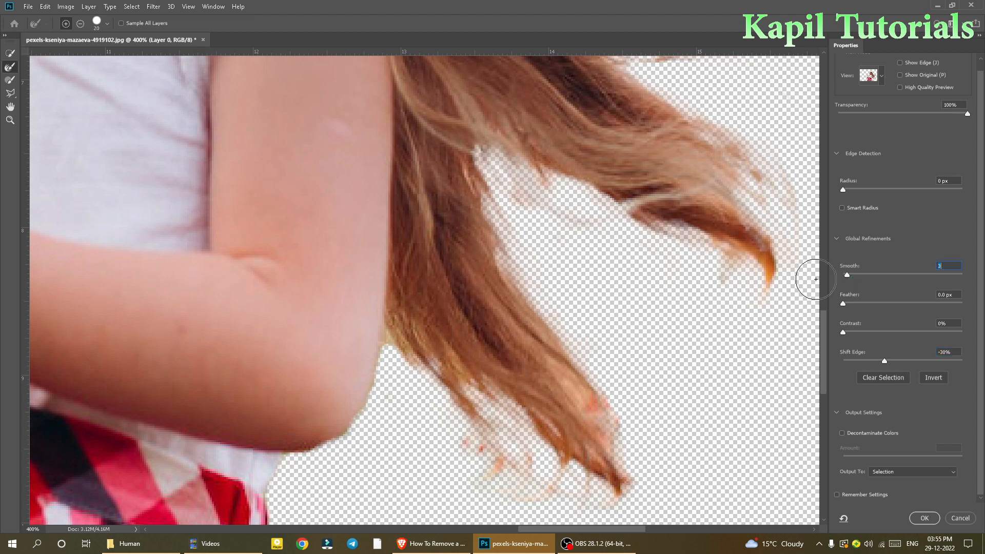
# Refine the inner edges of the lower hair strands with the Refine Edge Brush at size 20
pyautogui.moveTo(483, 262); pyautogui.dragTo(481, 511)
pyautogui.moveTo(503, 230); pyautogui.dragTo(496, 300)
pyautogui.moveTo(607, 183)
pyautogui.mouseDown()
pyautogui.moveTo(391, 260)
pyautogui.moveTo(451, 330)
pyautogui.moveTo(714, 233)
pyautogui.mouseUp()
pyautogui.moveTo(177, 303); pyautogui.dragTo(482, 271)
# Preview the whole cutout in Overlay view and in On Black view to check the hair edges
pyautogui.hotkey('ctrl', '1')
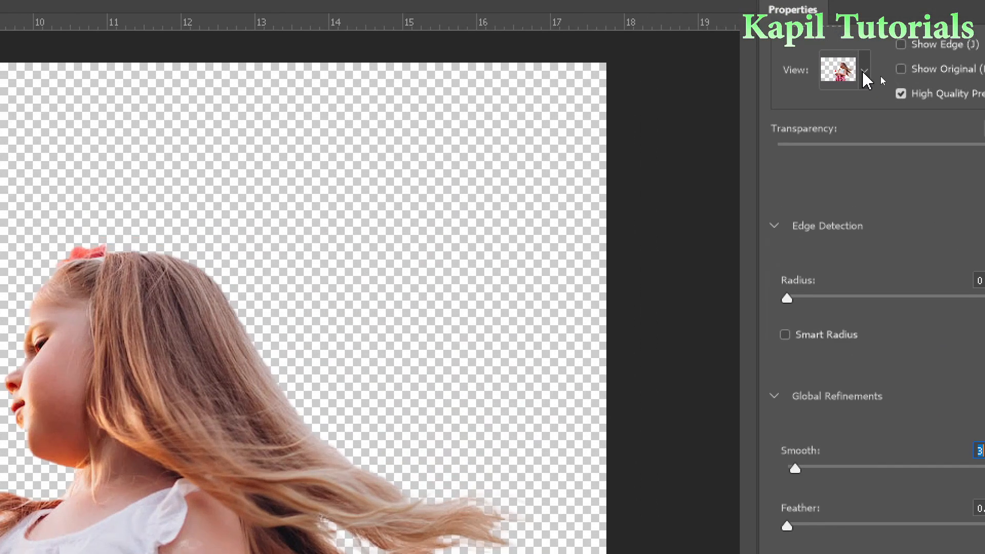
pyautogui.click(879, 80)
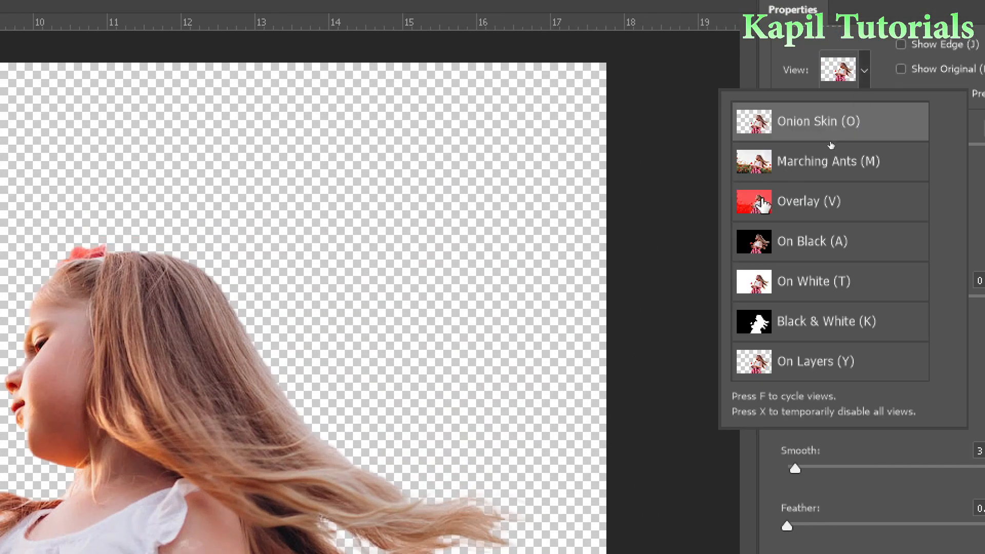
pyautogui.click(763, 204)
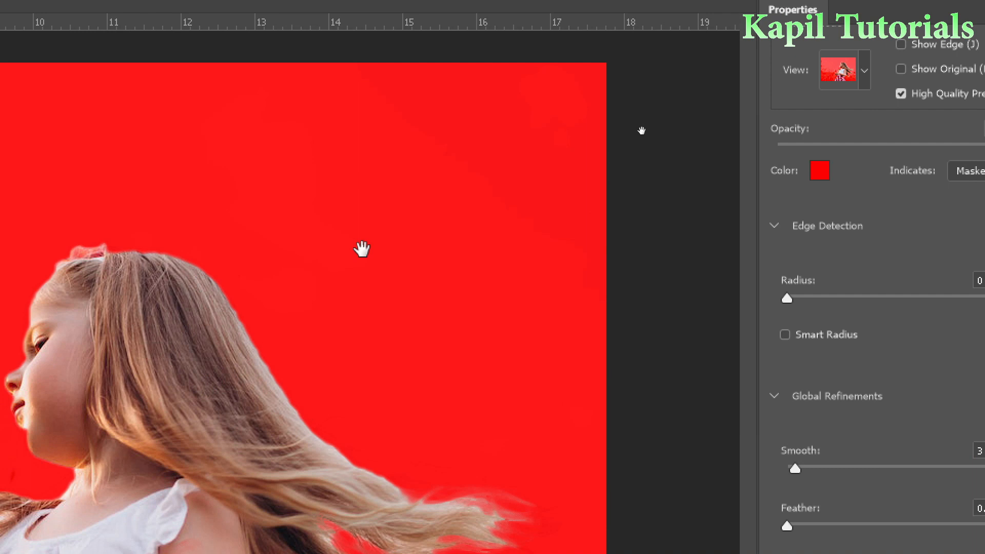
pyautogui.hotkey('ctrl', '-')
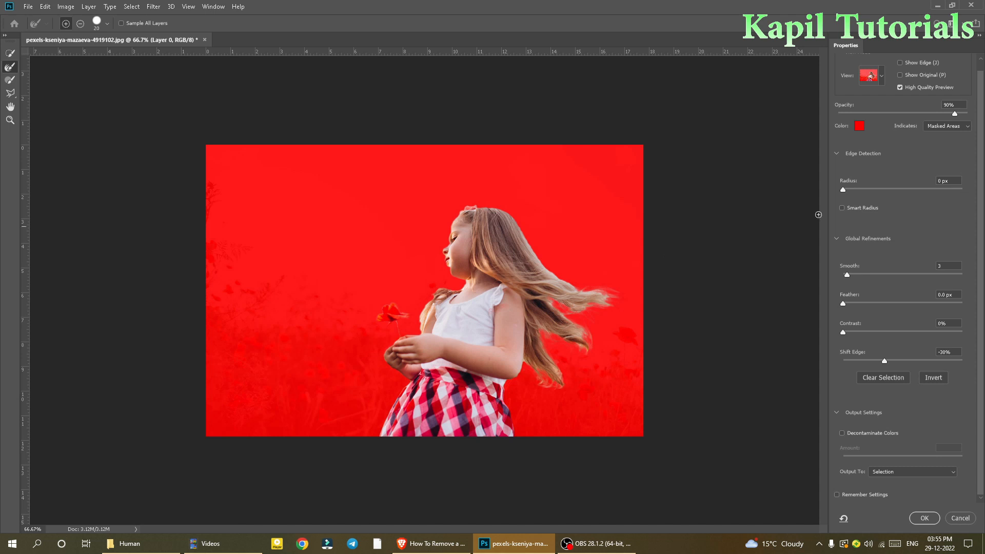
pyautogui.click(882, 78)
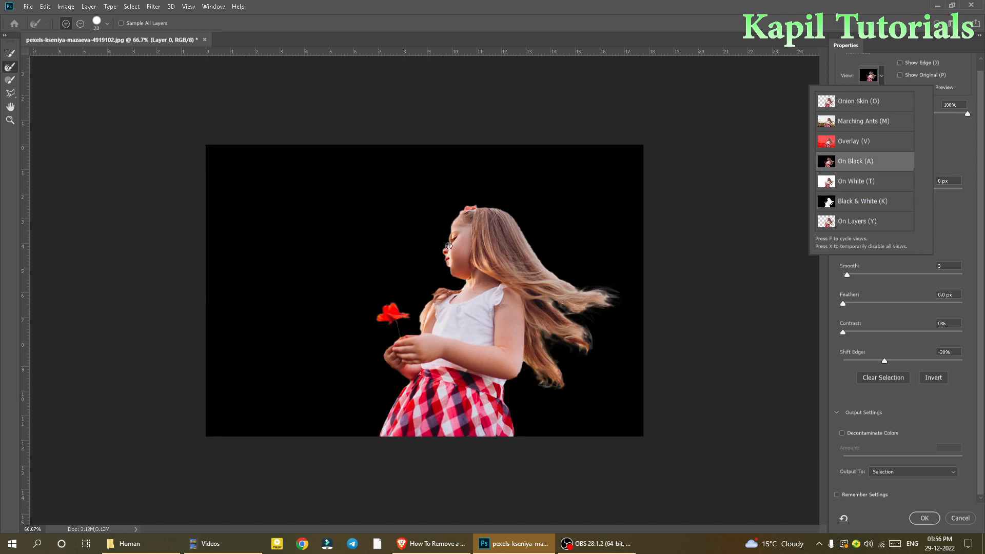
pyautogui.click(570, 215)
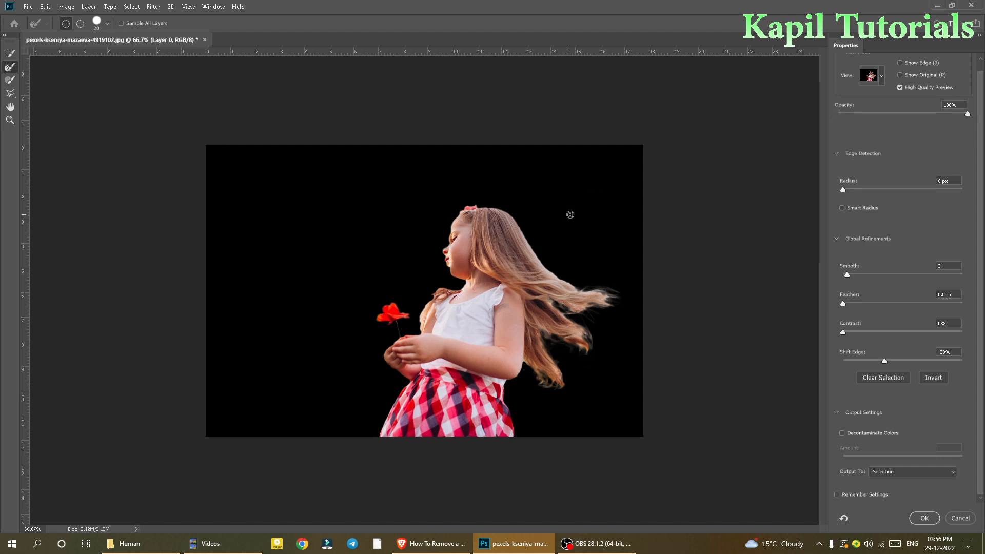
pyautogui.hotkey('ctrl', '+')
pyautogui.hotkey('ctrl', '+')
pyautogui.hotkey('ctrl', '-')
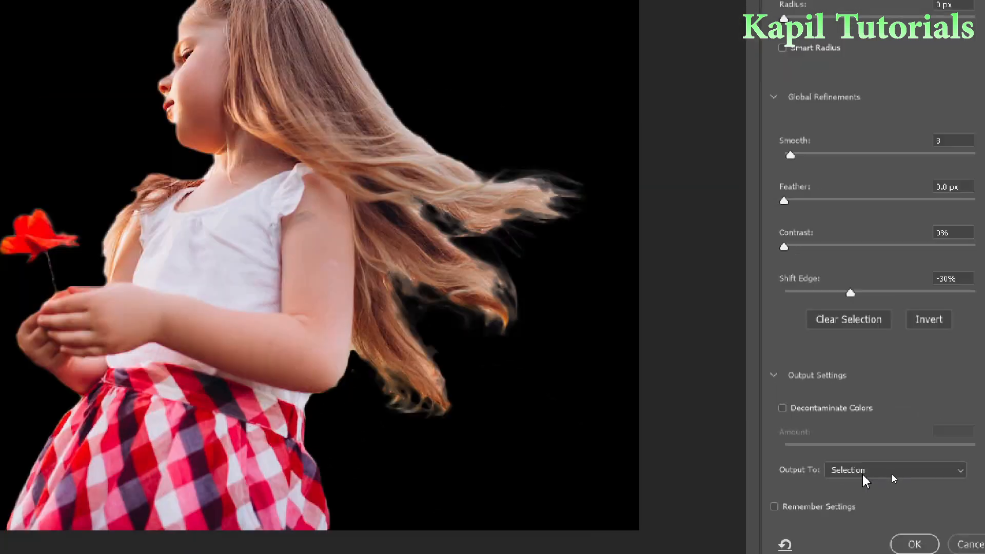
# Output the refined selection to a new layer with layer mask
pyautogui.click(891, 473)
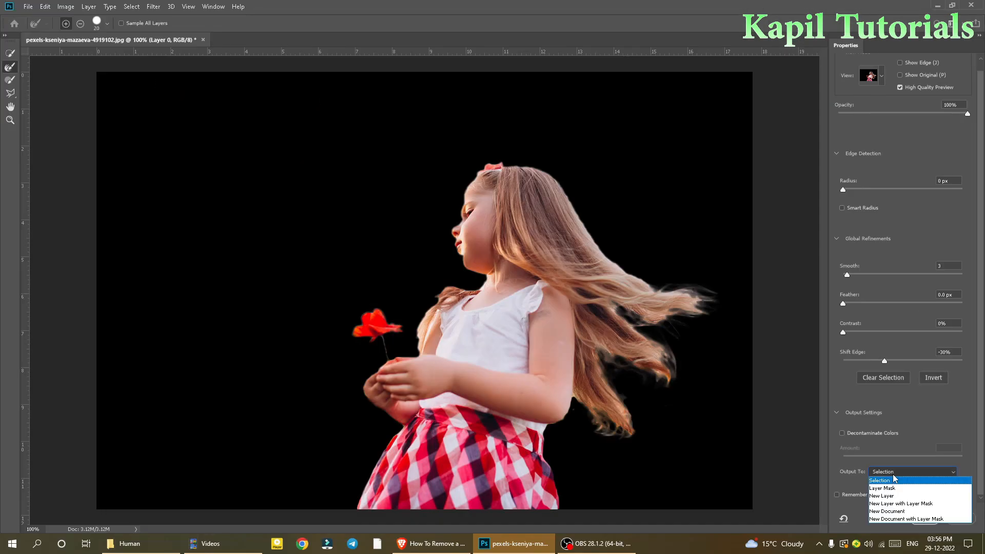
pyautogui.click(901, 504)
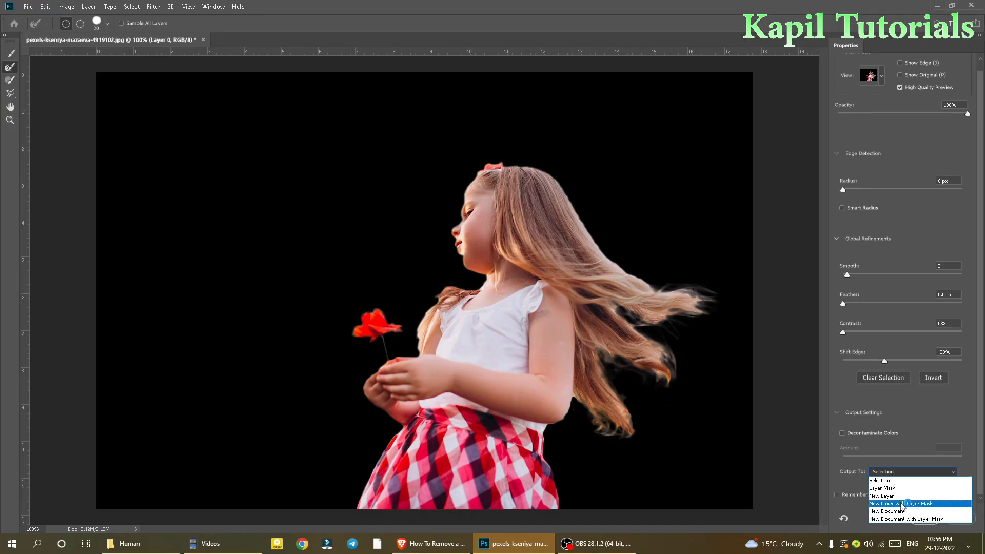
pyautogui.click(925, 518)
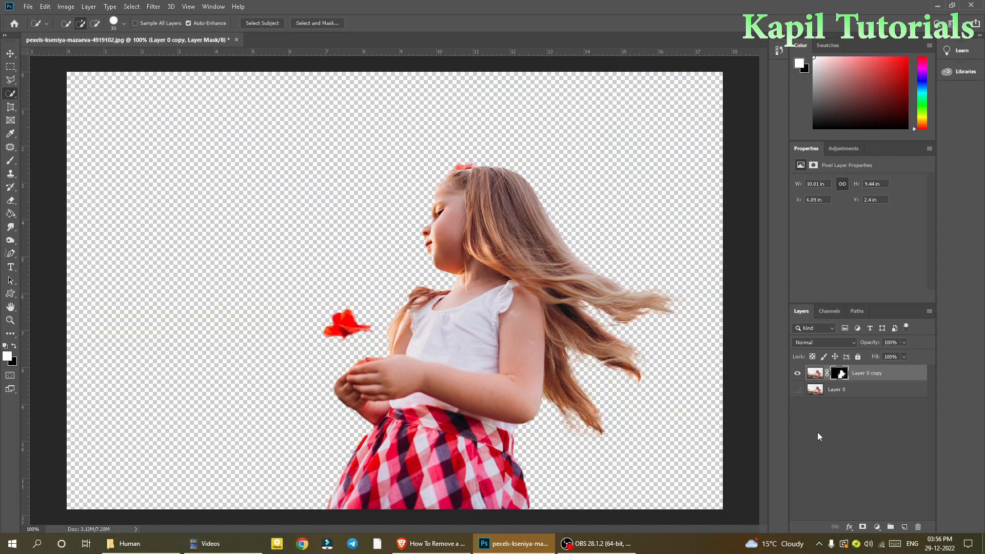
# Add a dark red (6a081a) Solid Color fill layer and move it beneath the masked Layer 0 copy
pyautogui.hotkey('ctrl', '+')
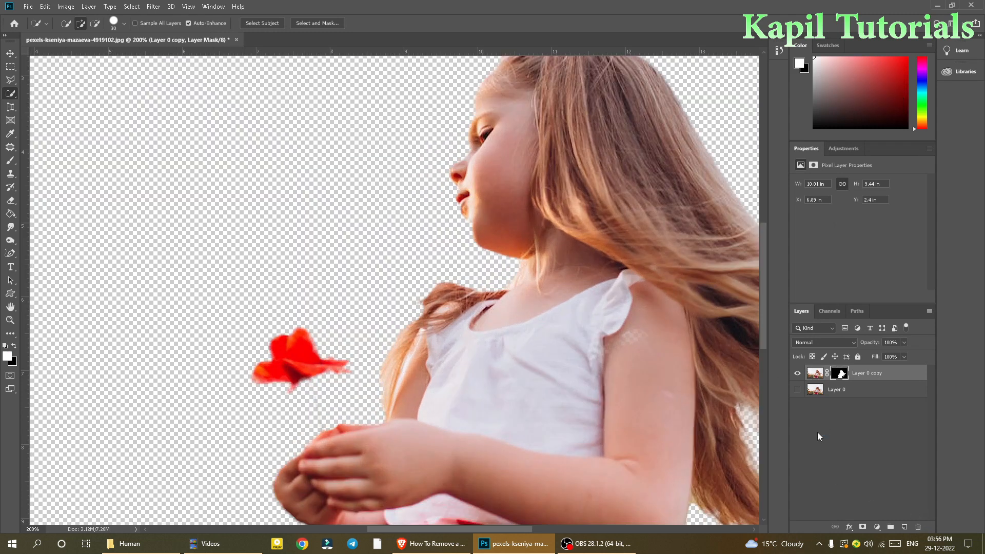
pyautogui.moveTo(629, 369); pyautogui.dragTo(312, 265)
pyautogui.moveTo(464, 406); pyautogui.dragTo(564, 409)
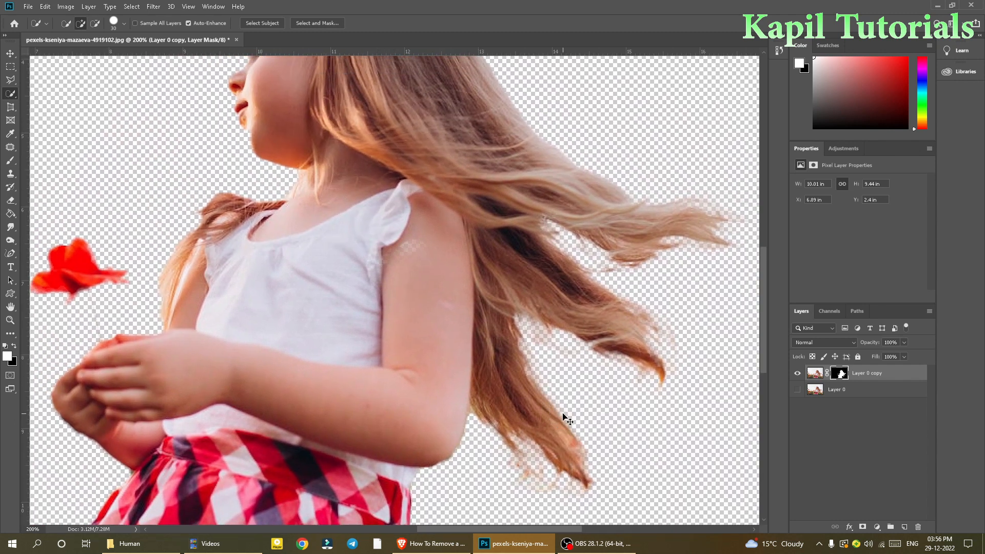
pyautogui.hotkey('ctrl', '-')
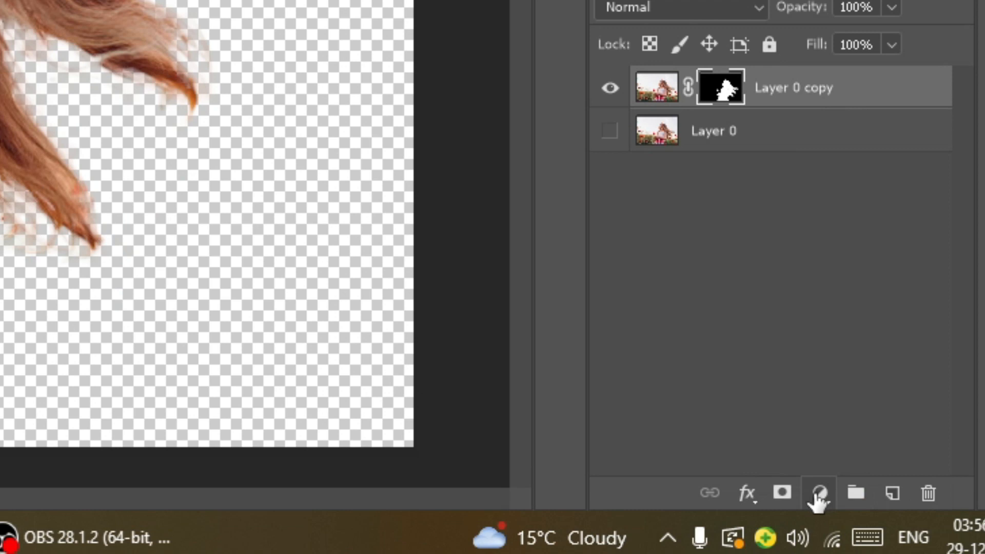
pyautogui.click(819, 494)
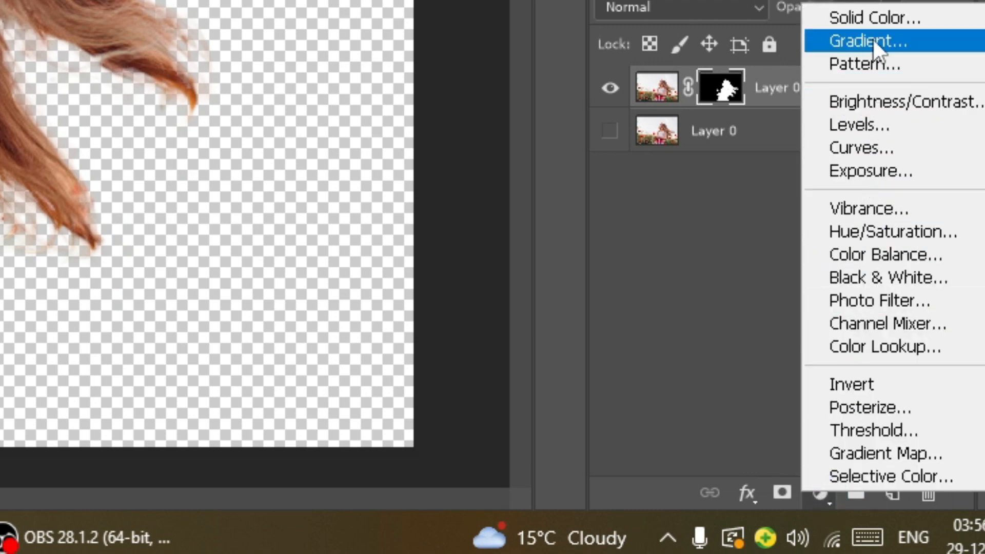
pyautogui.click(887, 17)
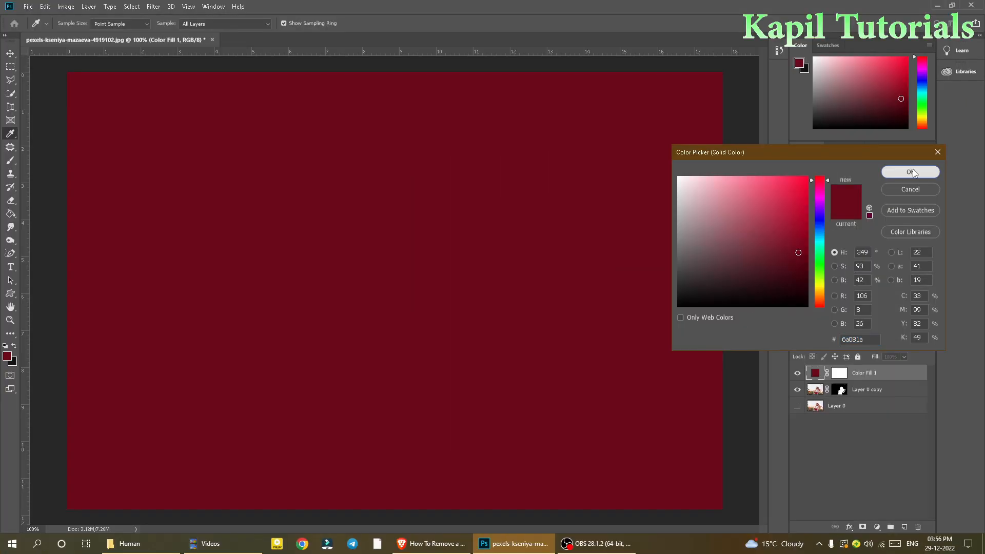
pyautogui.click(910, 172)
pyautogui.moveTo(867, 373); pyautogui.dragTo(867, 405)
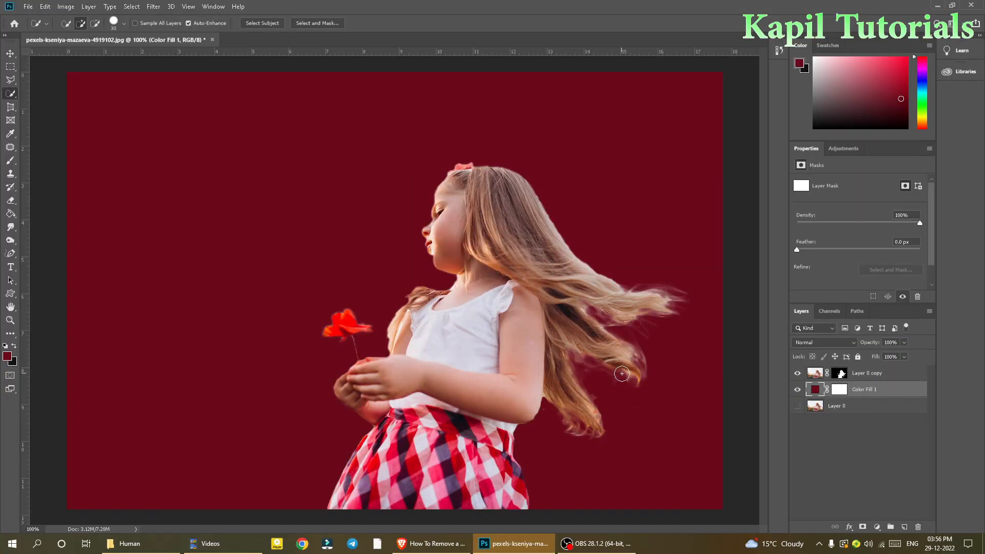
# Examine the edges of the girl's hair against the dark red background up close
pyautogui.hotkey('ctrl', '-')
pyautogui.hotkey('ctrl', '+')
pyautogui.hotkey('ctrl', '+')
pyautogui.hotkey('ctrl', '-')
pyautogui.hotkey('ctrl', '+')
pyautogui.moveTo(546, 272); pyautogui.dragTo(424, 365)
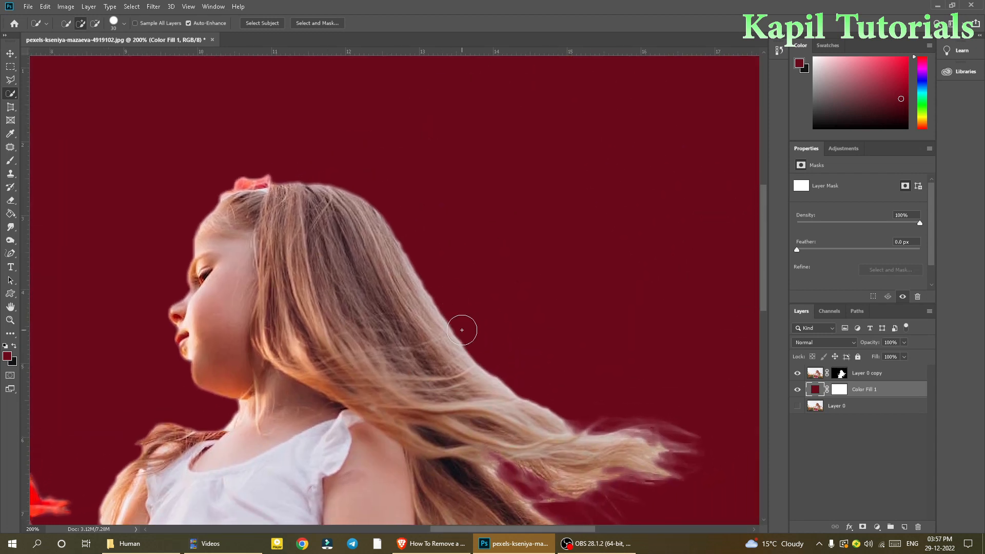
pyautogui.hotkey('ctrl', '+')
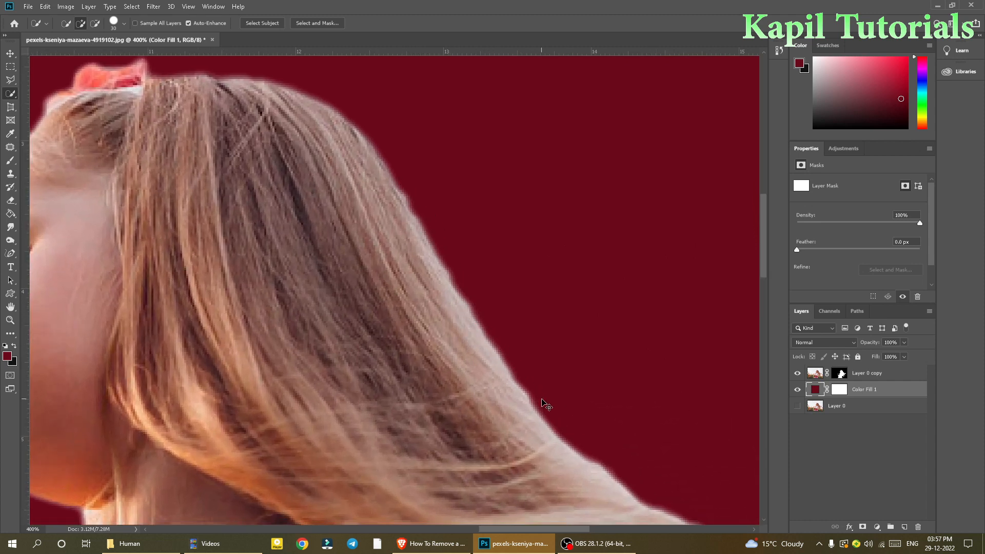
pyautogui.hotkey('ctrl', '-')
pyautogui.hotkey('ctrl', '+')
# Reopen the Layer 0 copy mask in Select and Mask and set the Refine Edge Brush hardness to 30%
pyautogui.click(842, 374)
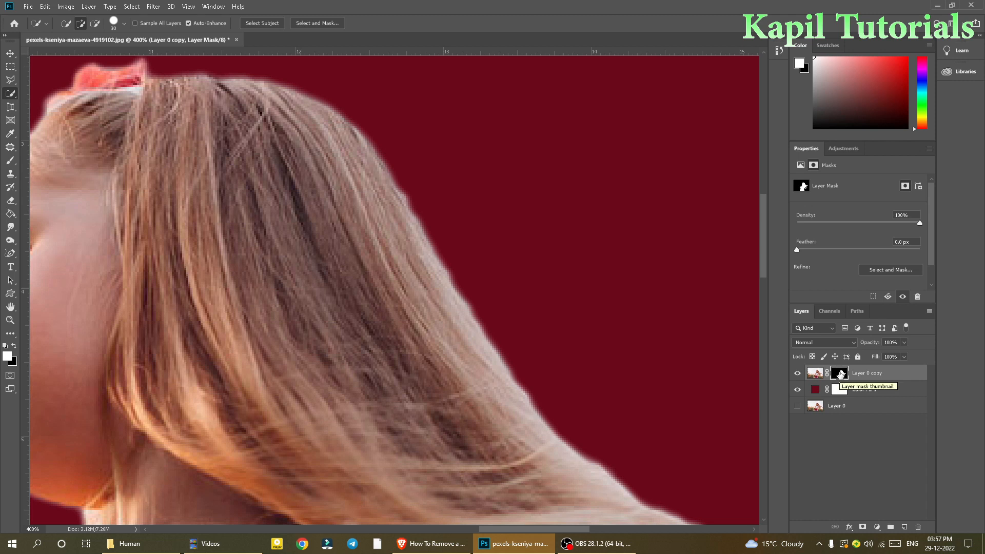
pyautogui.rightClick(841, 374)
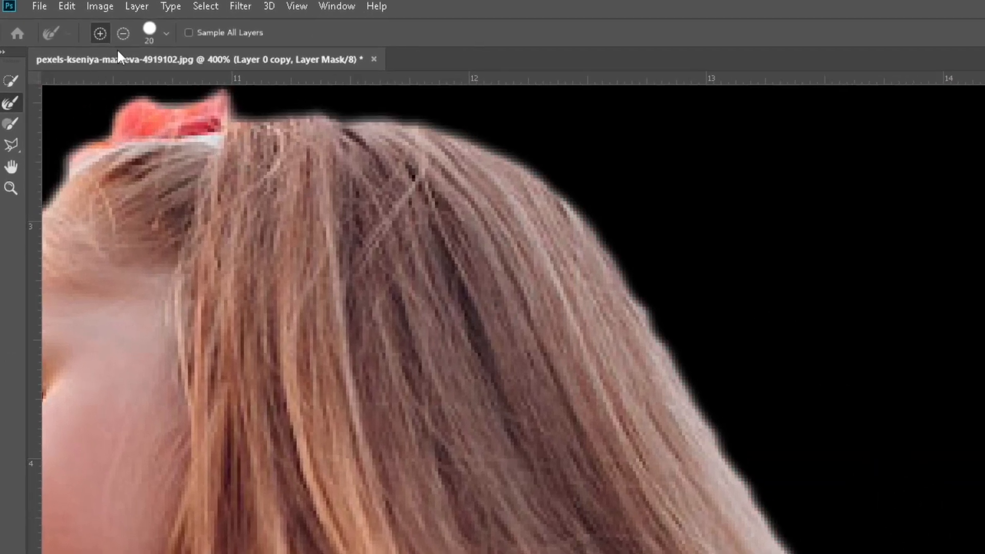
pyautogui.click(166, 35)
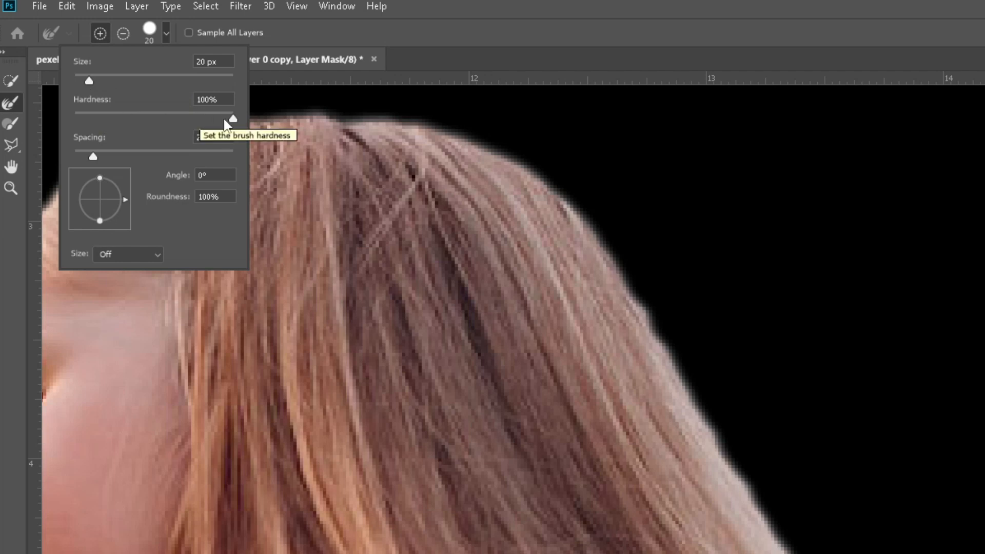
pyautogui.moveTo(231, 119); pyautogui.dragTo(121, 118)
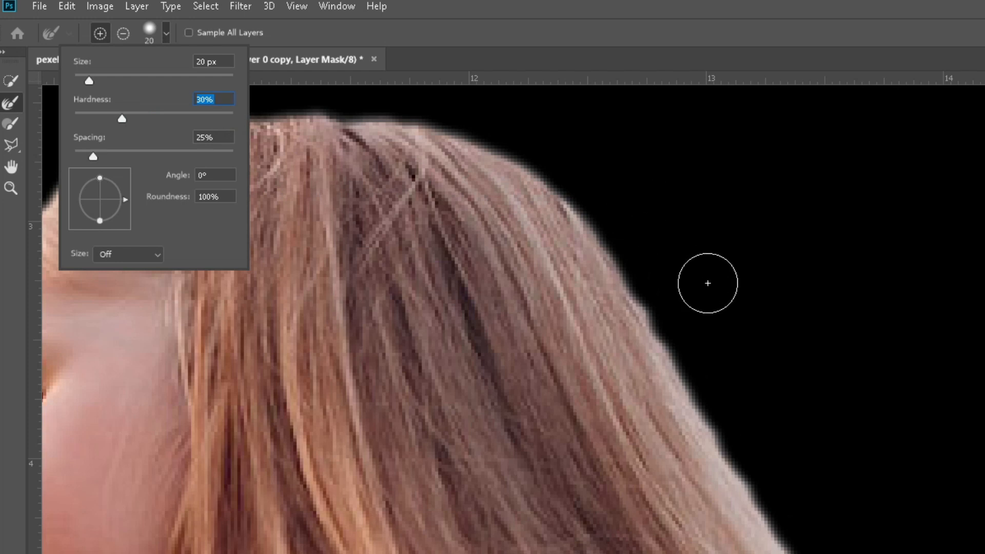
pyautogui.press('[')
pyautogui.press('[')
pyautogui.press('[')
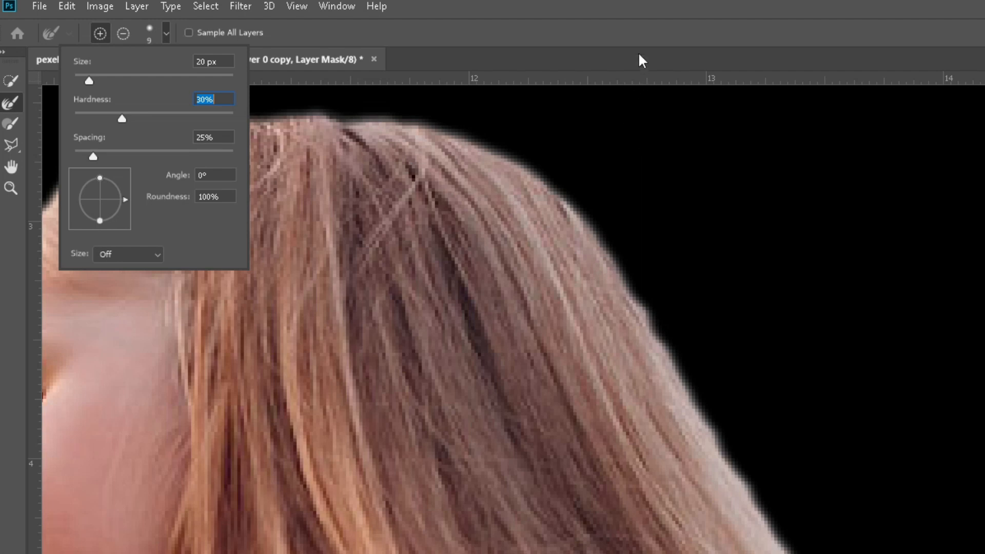
pyautogui.press('Return')
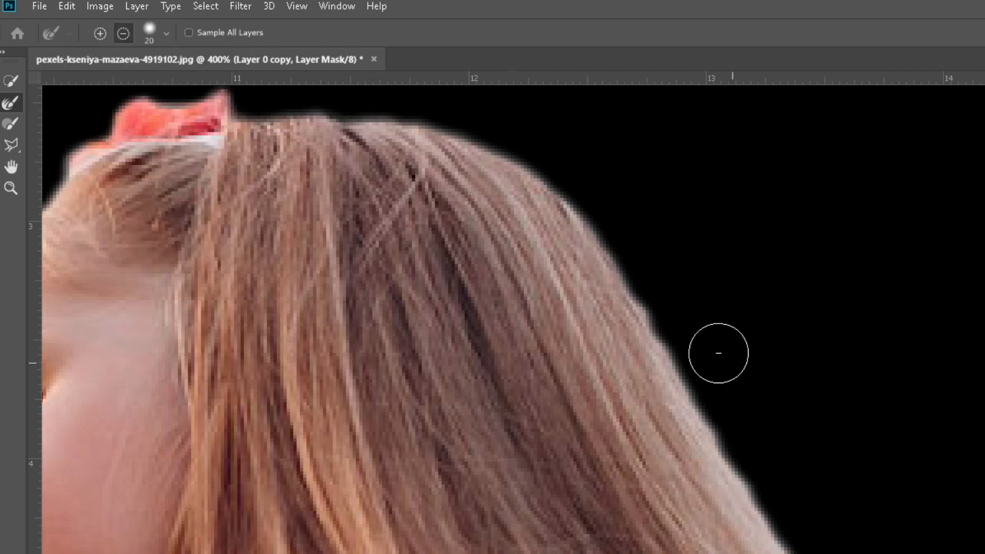
pyautogui.press('[')
pyautogui.press('[')
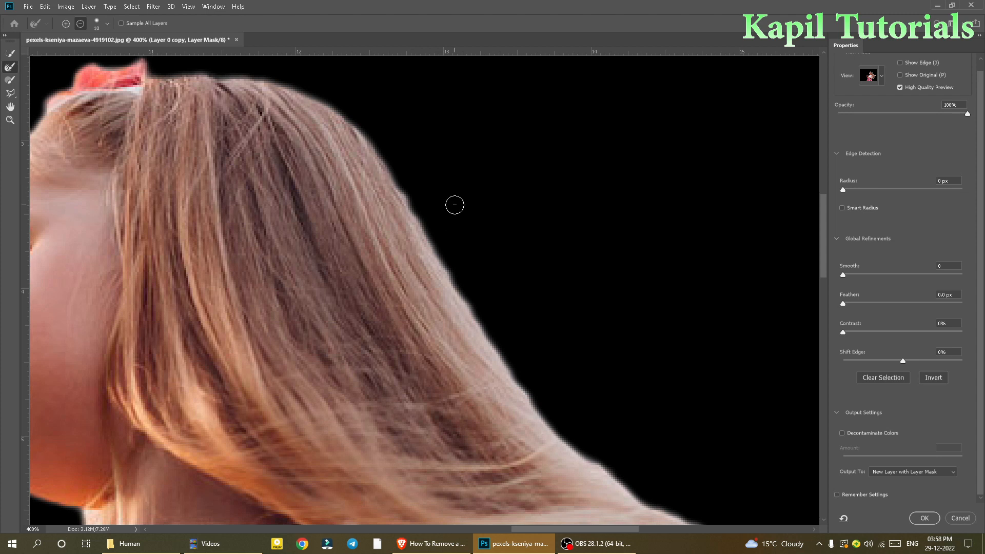
pyautogui.moveTo(967, 115)
pyautogui.mouseDown()
pyautogui.moveTo(841, 124)
pyautogui.moveTo(982, 127)
pyautogui.mouseUp()
pyautogui.moveTo(697, 250); pyautogui.dragTo(783, 203)
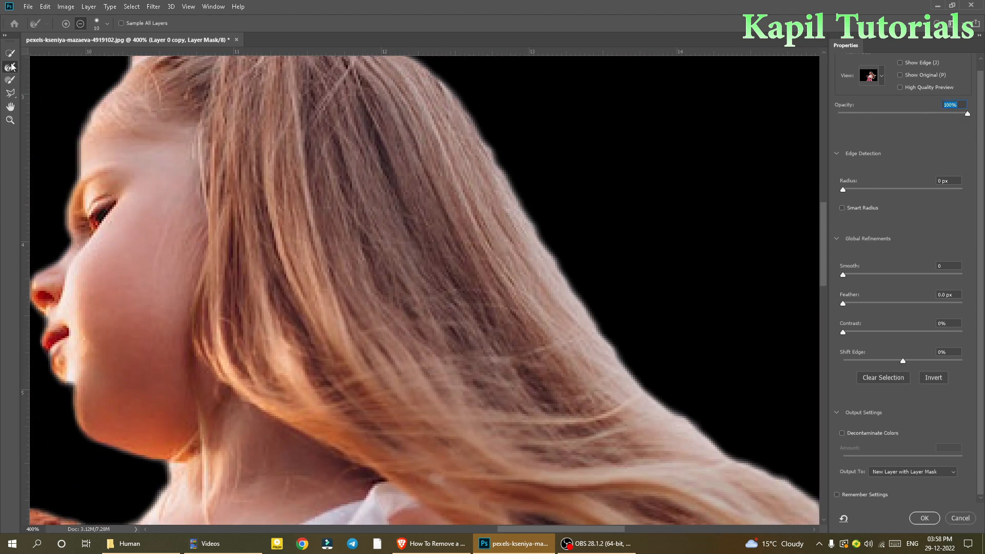
pyautogui.click(65, 24)
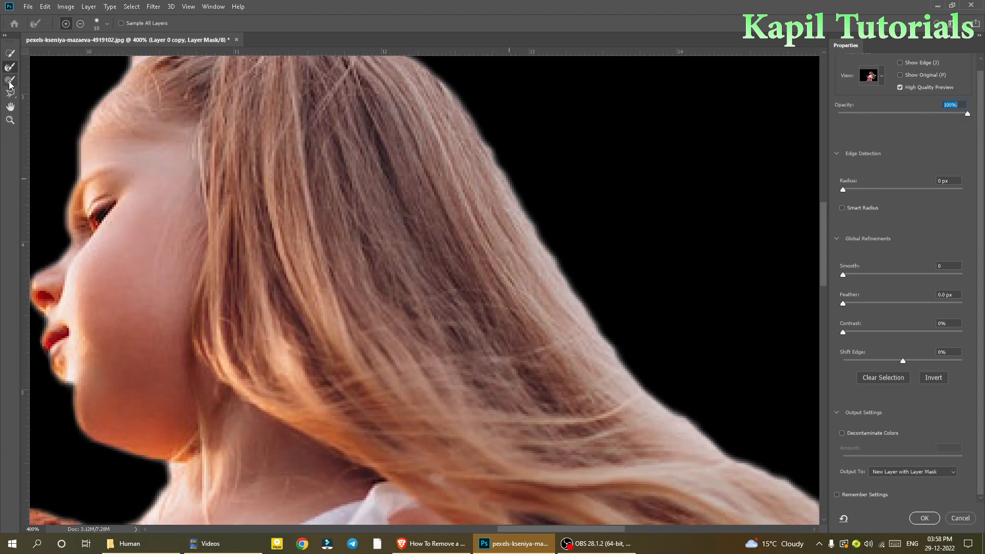
# Set up the Brush tool in subtract mode with 33% hardness and a 7 px size
pyautogui.click(106, 25)
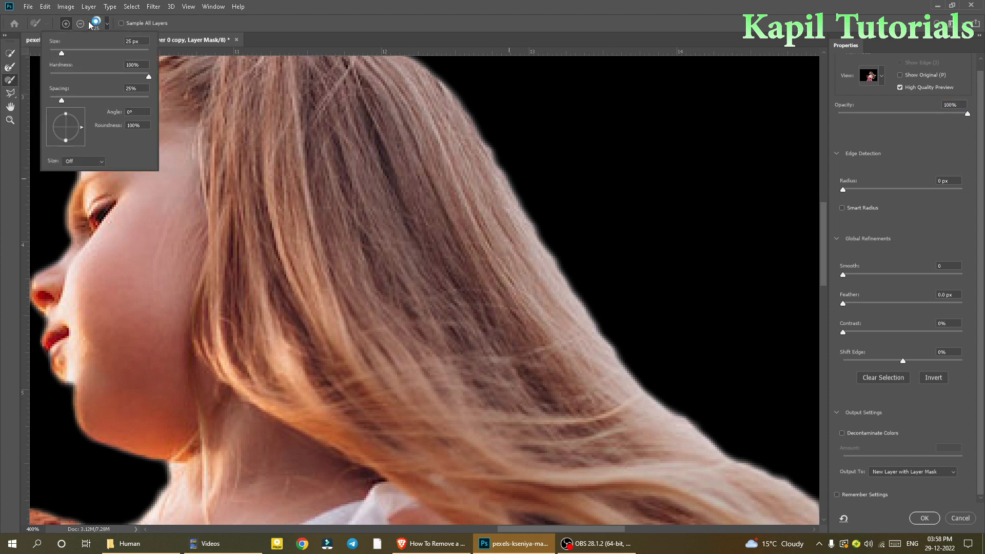
pyautogui.click(80, 23)
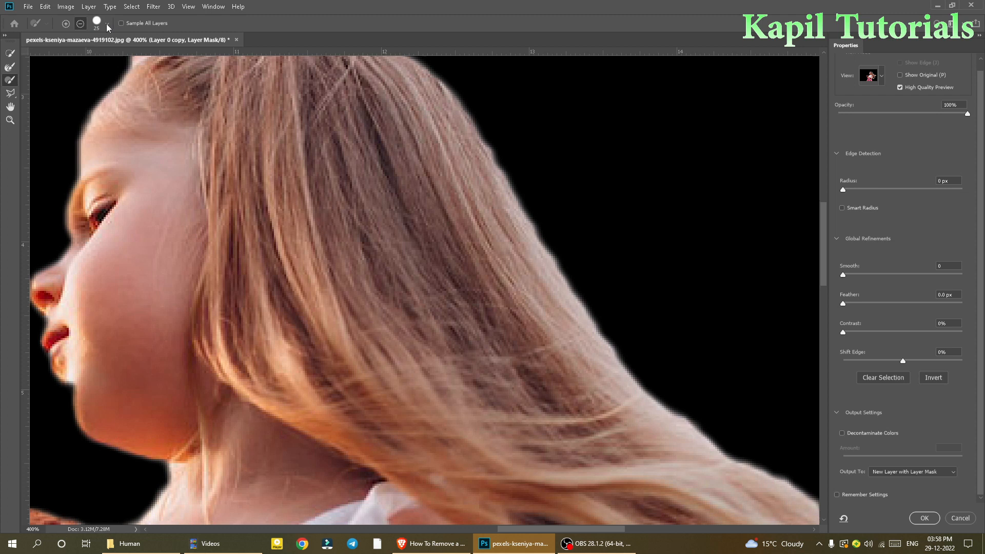
pyautogui.click(107, 25)
pyautogui.moveTo(149, 77); pyautogui.dragTo(82, 77)
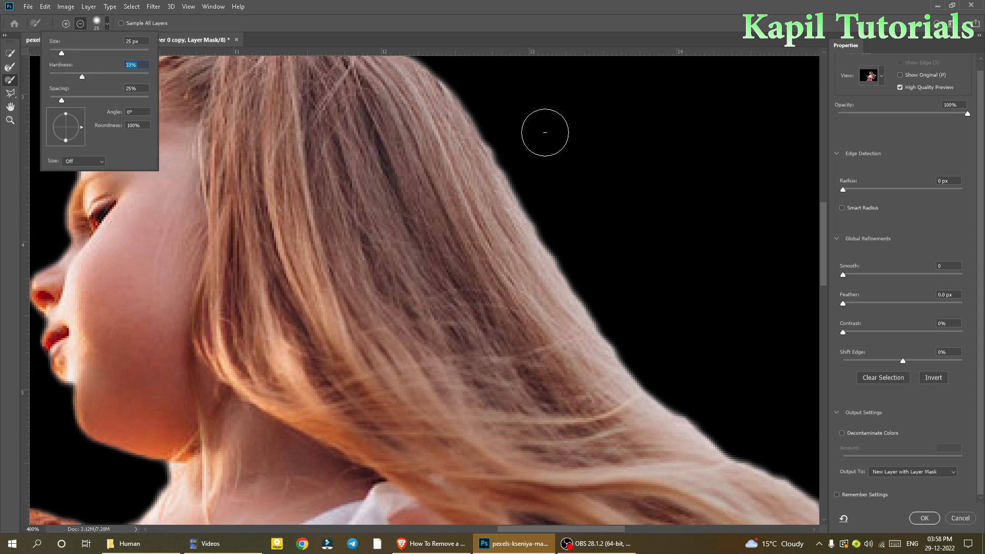
pyautogui.press('[')
pyautogui.press('[')
pyautogui.press('[')
pyautogui.press('[')
pyautogui.press('[')
pyautogui.press('Return')
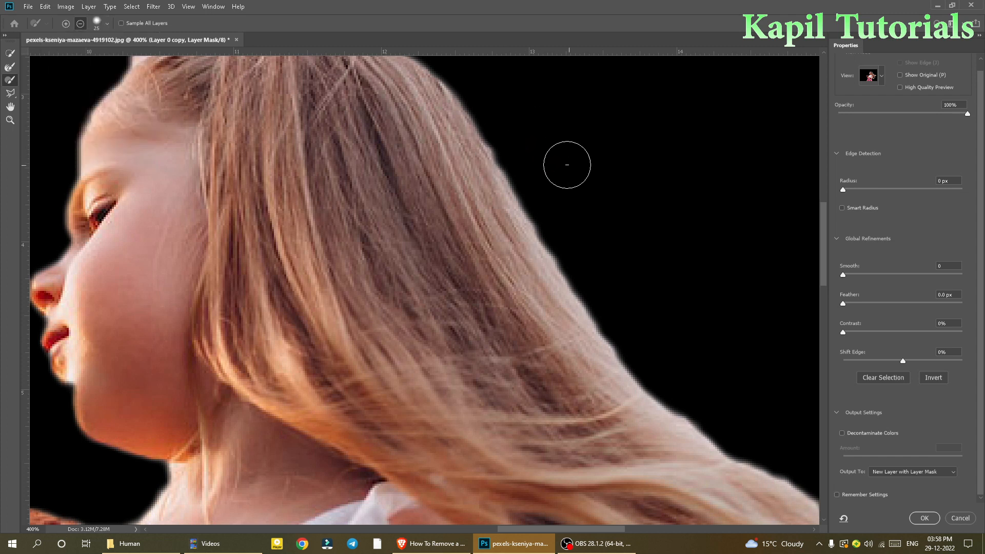
pyautogui.press('[')
pyautogui.press('[')
pyautogui.press('[')
pyautogui.press('[')
pyautogui.press('[')
pyautogui.press('[')
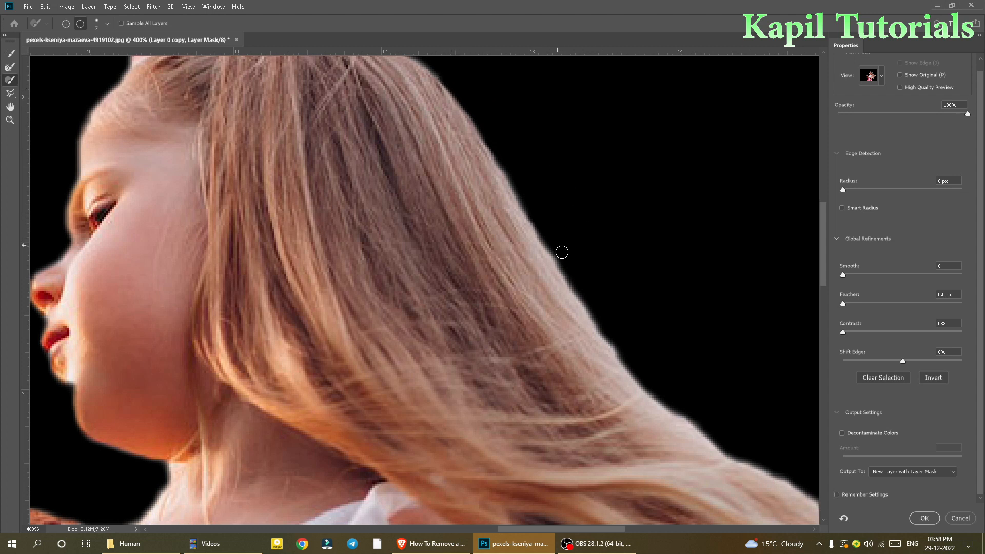
# Brush away the light fringe along the outer edge of the girl's hair
pyautogui.moveTo(635, 297); pyautogui.dragTo(563, 180)
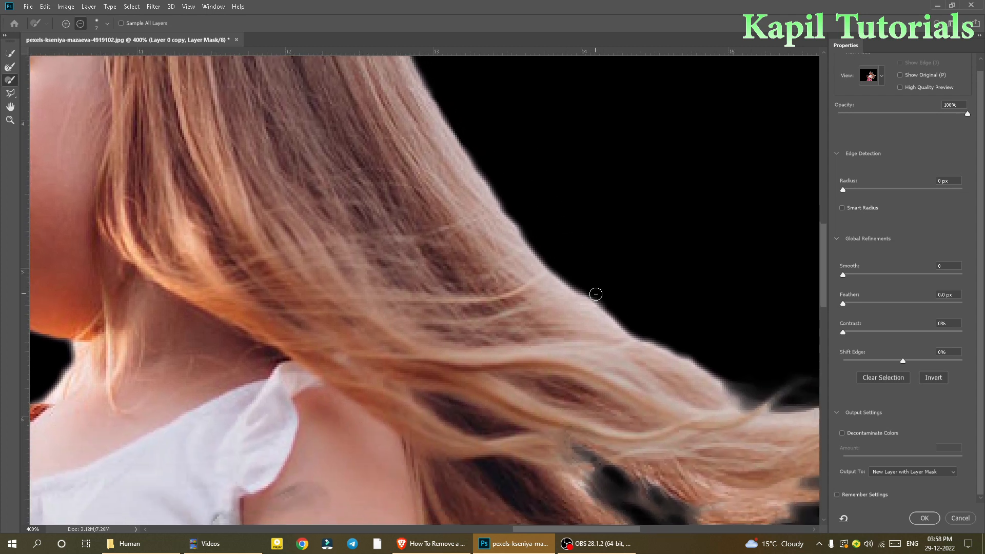
pyautogui.hotkey('ctrl', '-')
pyautogui.hotkey('ctrl', '-')
pyautogui.moveTo(639, 272); pyautogui.dragTo(560, 171)
pyautogui.moveTo(552, 295); pyautogui.dragTo(639, 344)
pyautogui.hotkey('ctrl', '+')
pyautogui.moveTo(616, 308); pyautogui.dragTo(670, 263)
pyautogui.moveTo(439, 370); pyautogui.dragTo(608, 285)
# Switch the brush to add mode, enlarge it, and restore the semi-transparent patches on the girl's dress and upper arm
pyautogui.click(67, 24)
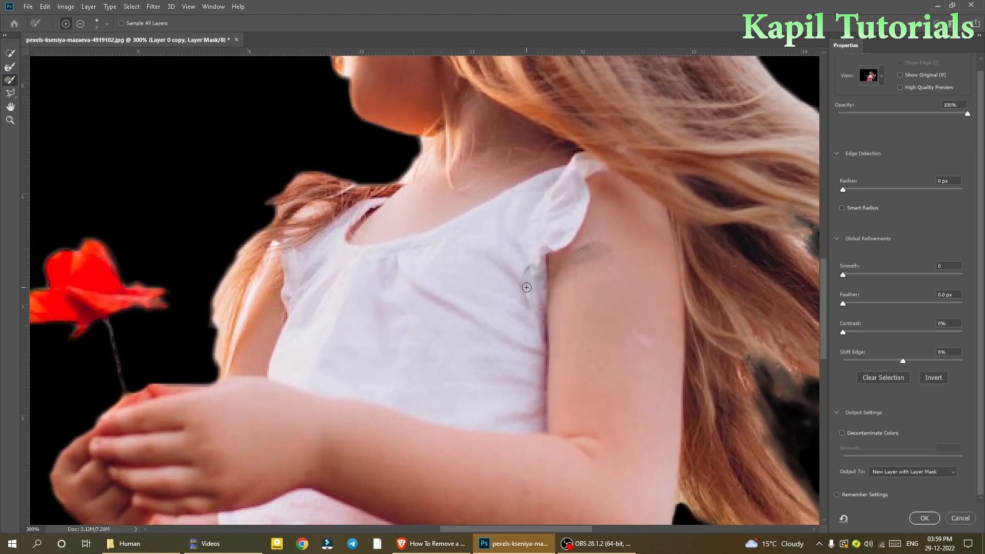
pyautogui.press(']')
pyautogui.press(']')
pyautogui.press(']')
pyautogui.press(']')
pyautogui.press(']')
pyautogui.press(']')
pyautogui.press(']')
pyautogui.press(']')
pyautogui.moveTo(520, 289); pyautogui.dragTo(607, 253)
pyautogui.press('[')
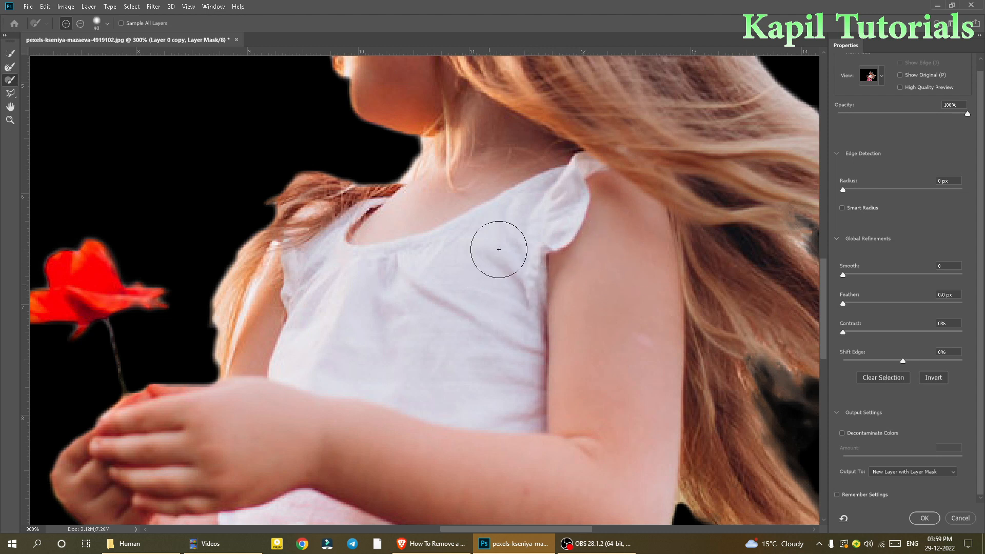
# Check the cutout's remaining areas and output the refined selection to the existing Layer Mask
pyautogui.moveTo(514, 318); pyautogui.dragTo(569, 147)
pyautogui.moveTo(523, 398); pyautogui.dragTo(467, 446)
pyautogui.moveTo(515, 61); pyautogui.dragTo(429, 426)
pyautogui.moveTo(428, 135); pyautogui.dragTo(391, 152)
pyautogui.moveTo(442, 191); pyautogui.dragTo(417, 175)
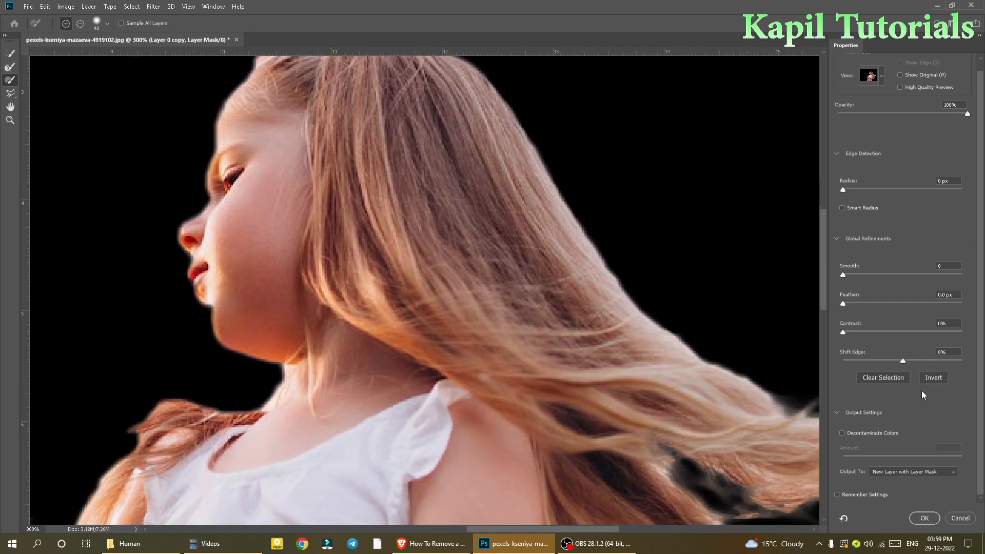
pyautogui.click(902, 472)
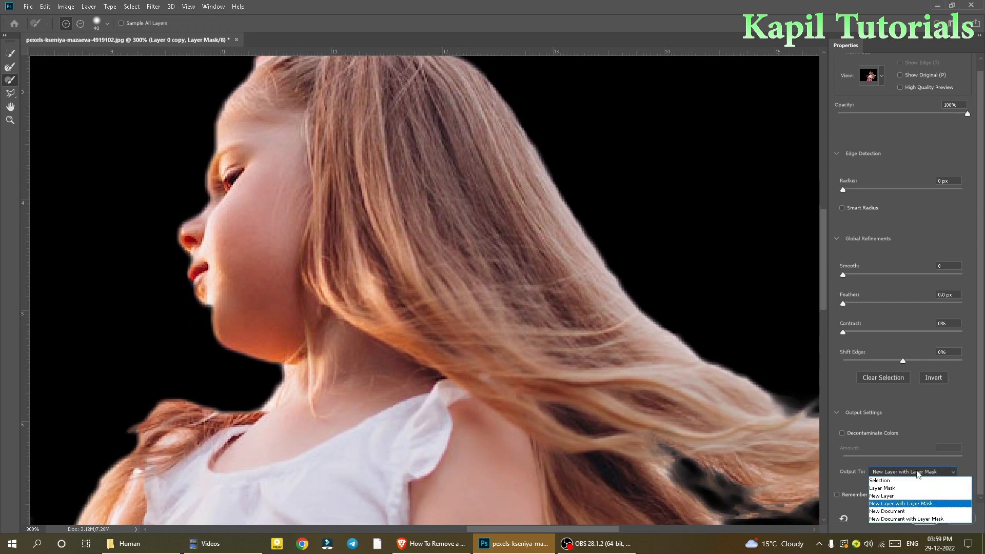
pyautogui.click(896, 488)
pyautogui.click(928, 520)
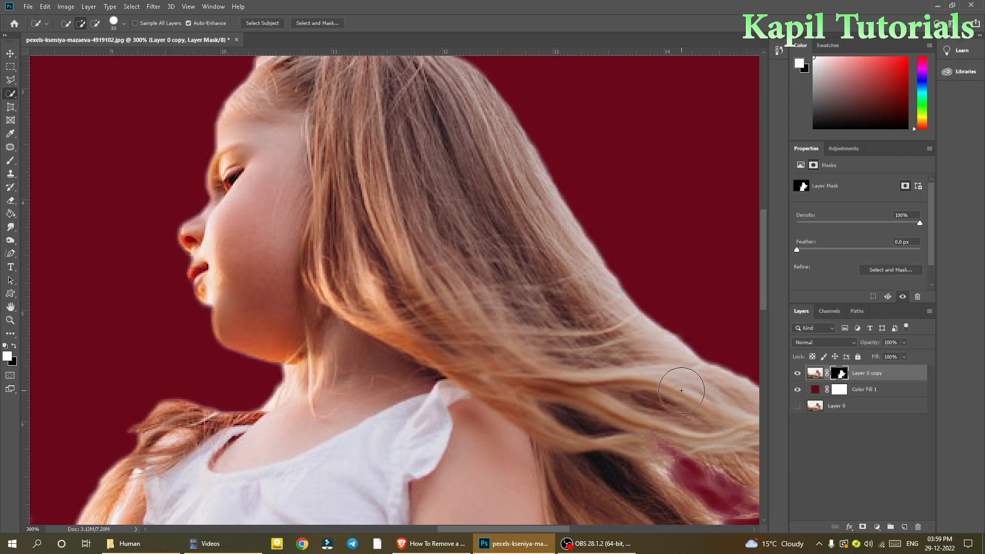
# Hide the Color Fill 1 layer to leave the girl on a transparent background
pyautogui.hotkey('ctrl', '-')
pyautogui.hotkey('ctrl', '-')
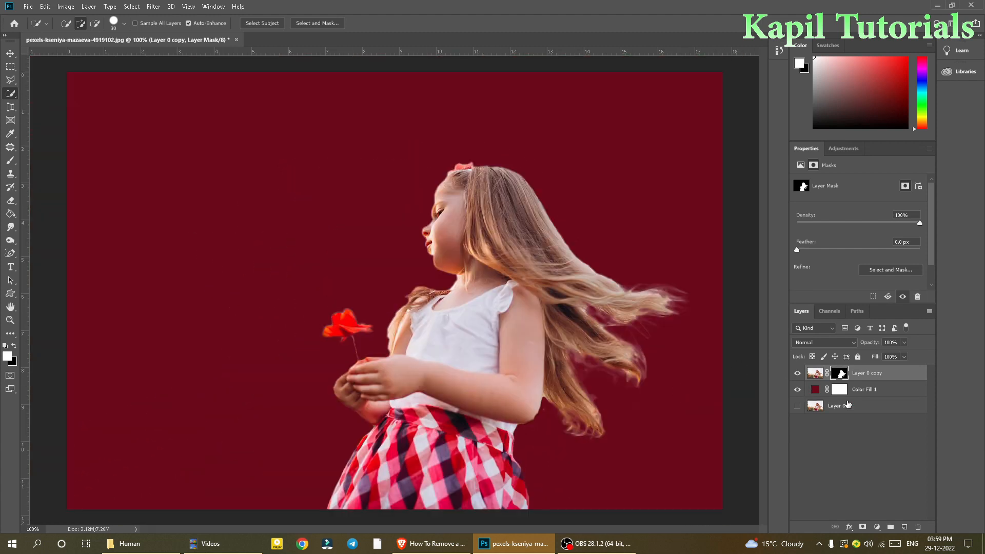
pyautogui.click(797, 391)
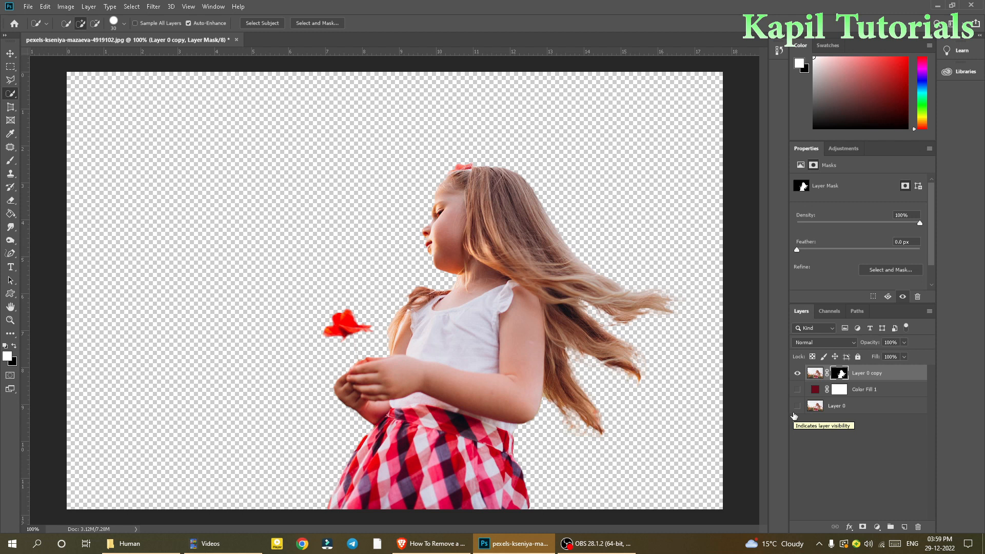
# Start saving the cutout in PNG format and choose the png folder inside pexels as the destination
pyautogui.click(28, 6)
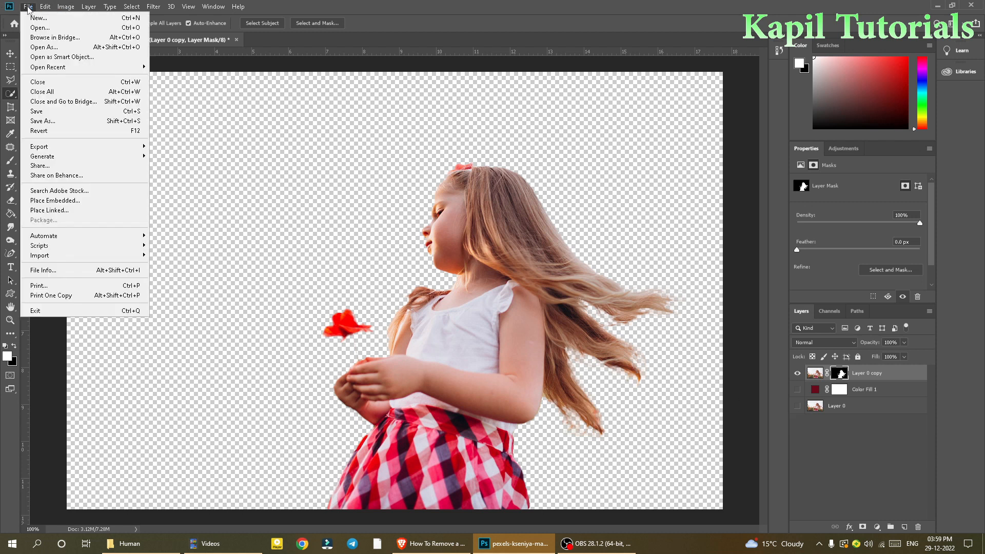
pyautogui.click(49, 113)
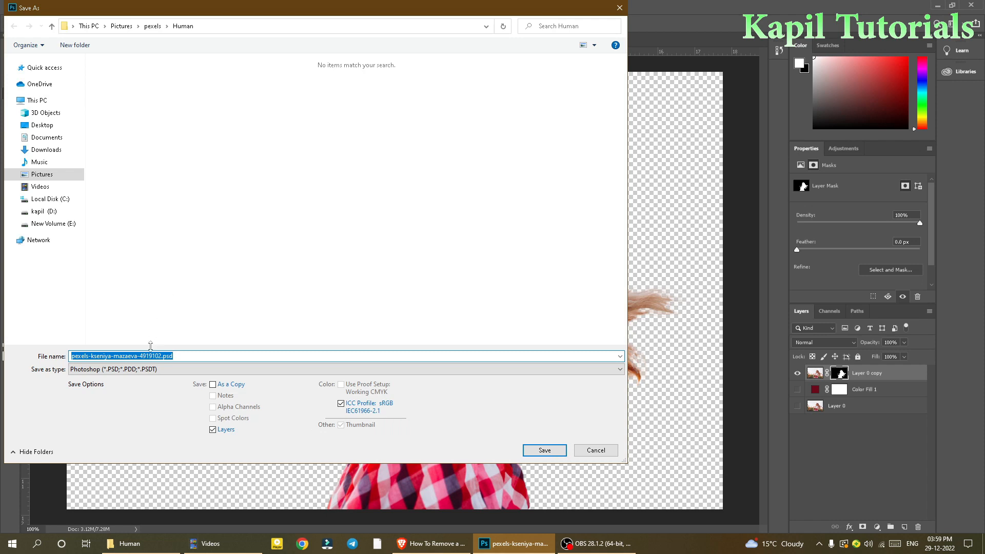
pyautogui.click(155, 368)
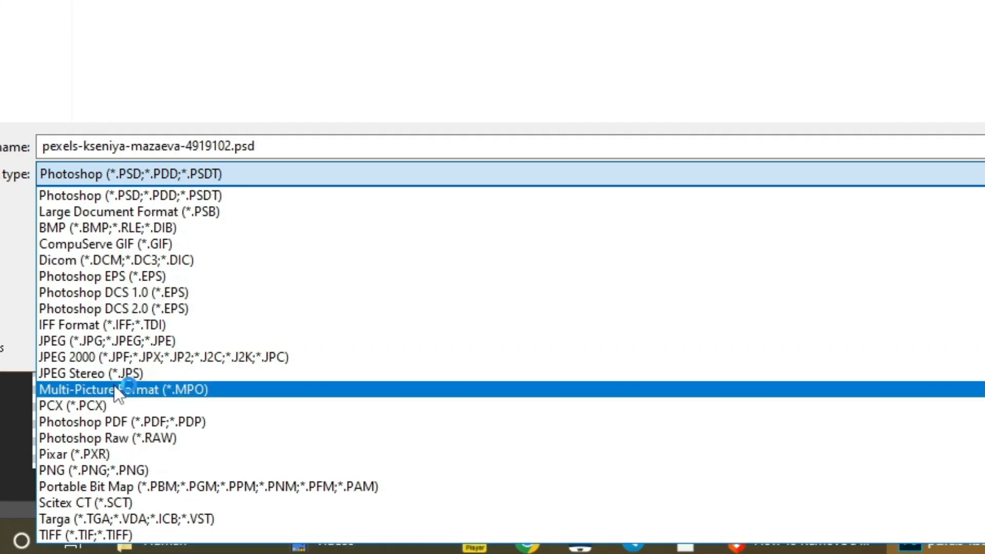
pyautogui.click(112, 470)
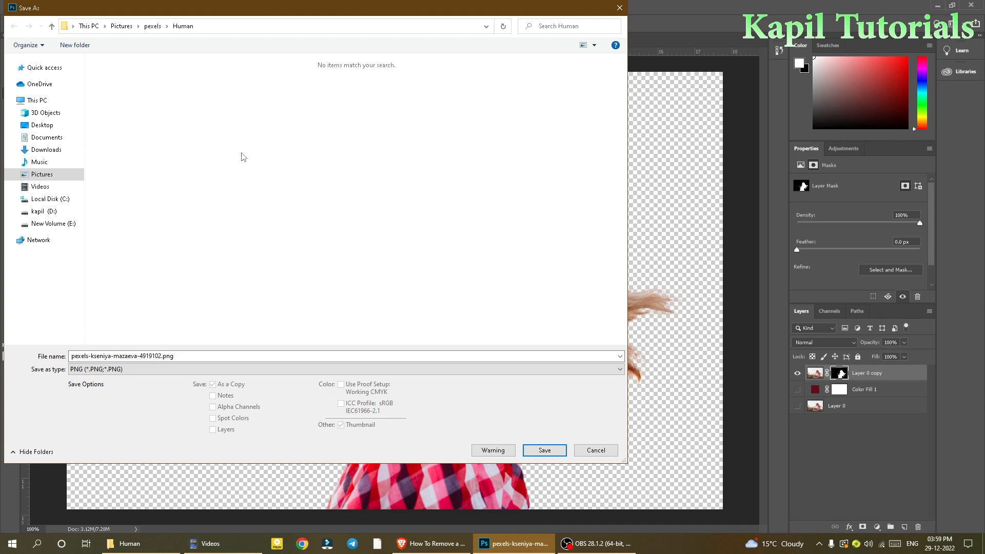
pyautogui.click(152, 25)
pyautogui.doubleClick(345, 104)
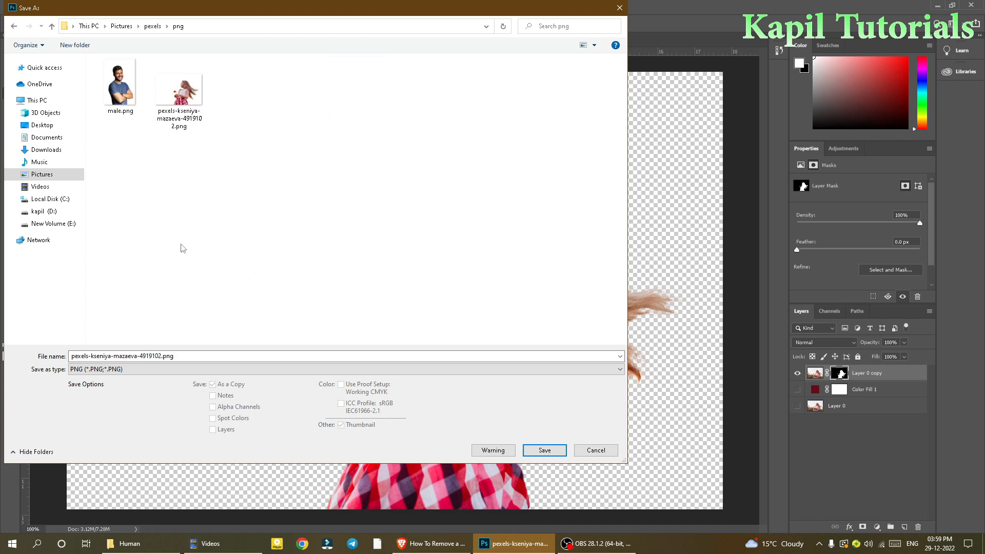
# Save the cutout as girl.png with the Large file size option and close the document without saving its changes
pyautogui.click(174, 356)
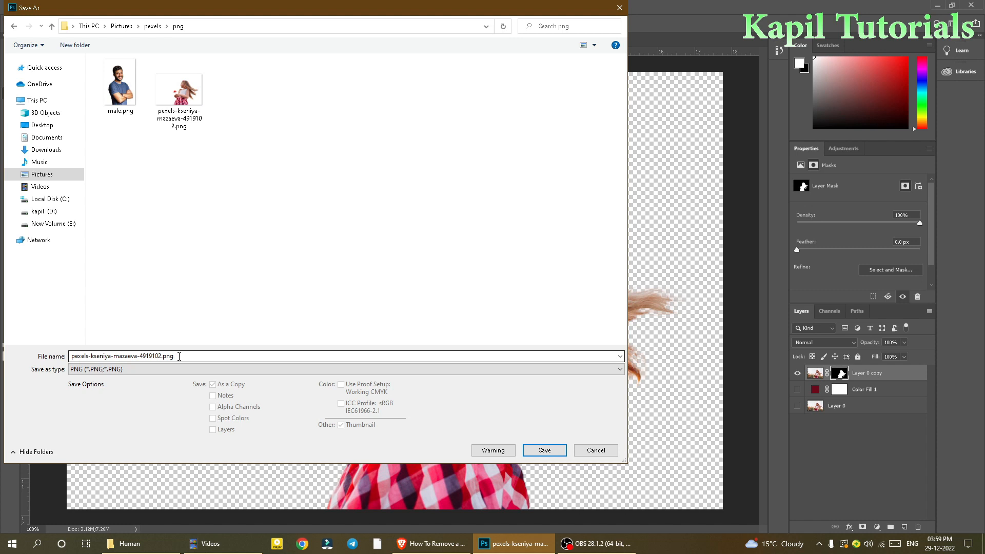
pyautogui.doubleClick(158, 357)
pyautogui.moveTo(160, 356); pyautogui.dragTo(68, 361)
pyautogui.press('BackSpace')
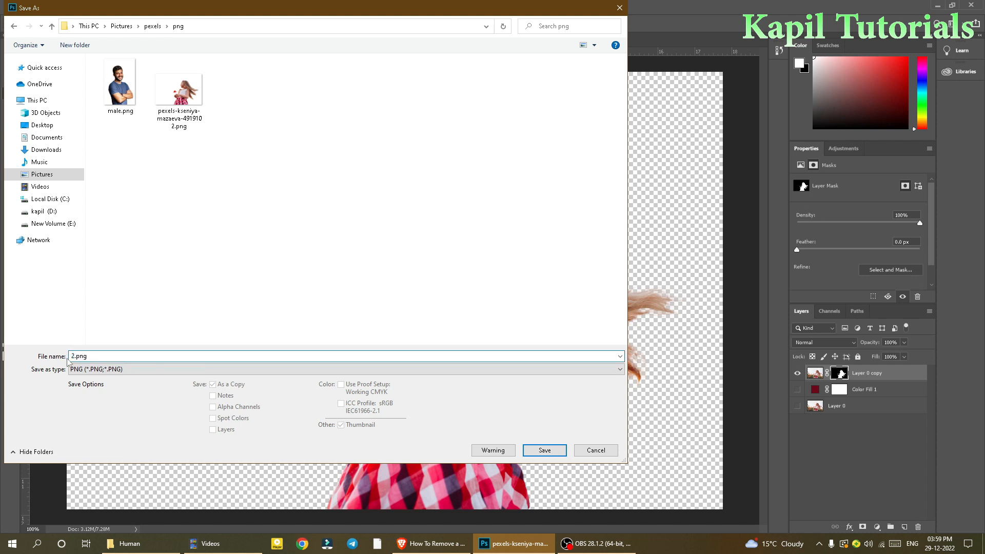
pyautogui.write('girl')
pyautogui.click(544, 450)
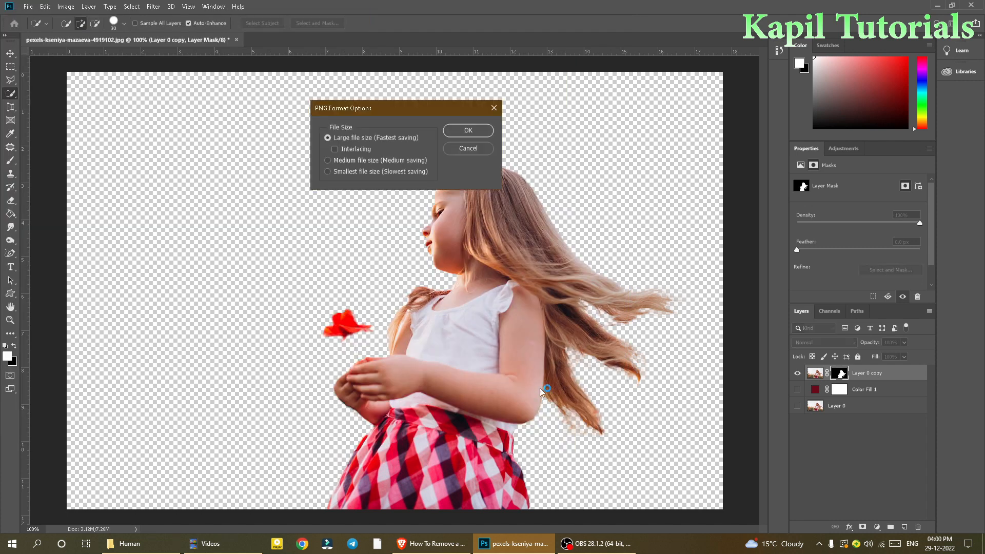
pyautogui.click(461, 134)
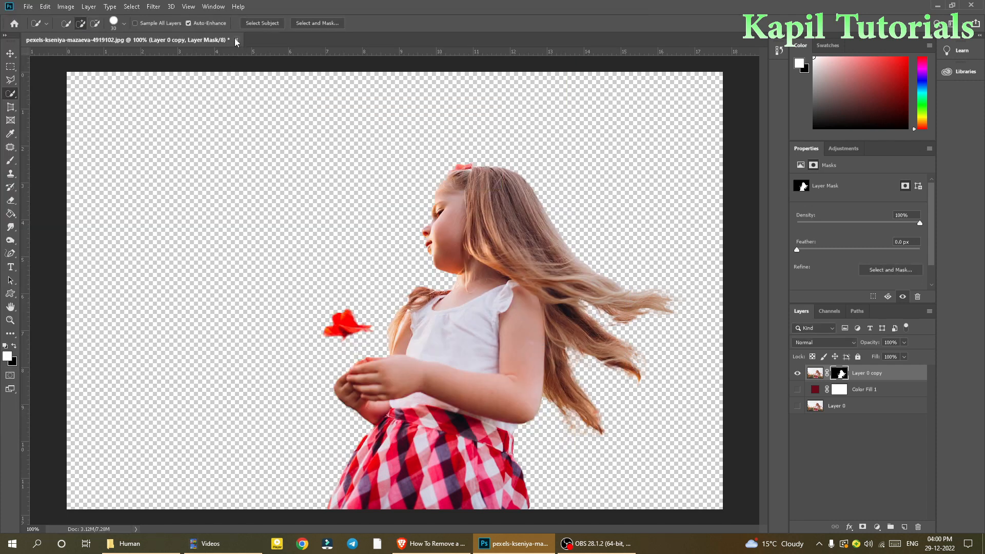
pyautogui.click(236, 40)
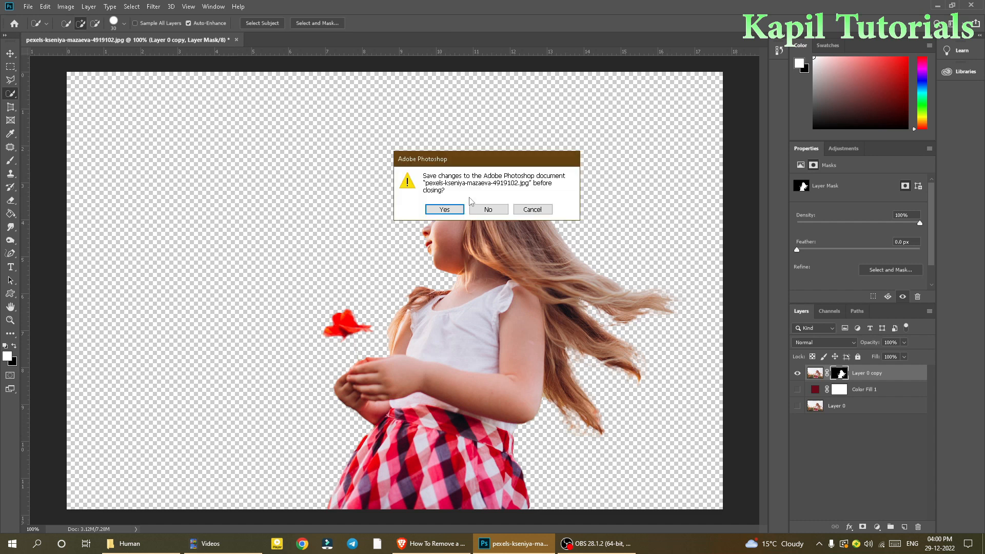
pyautogui.click(474, 208)
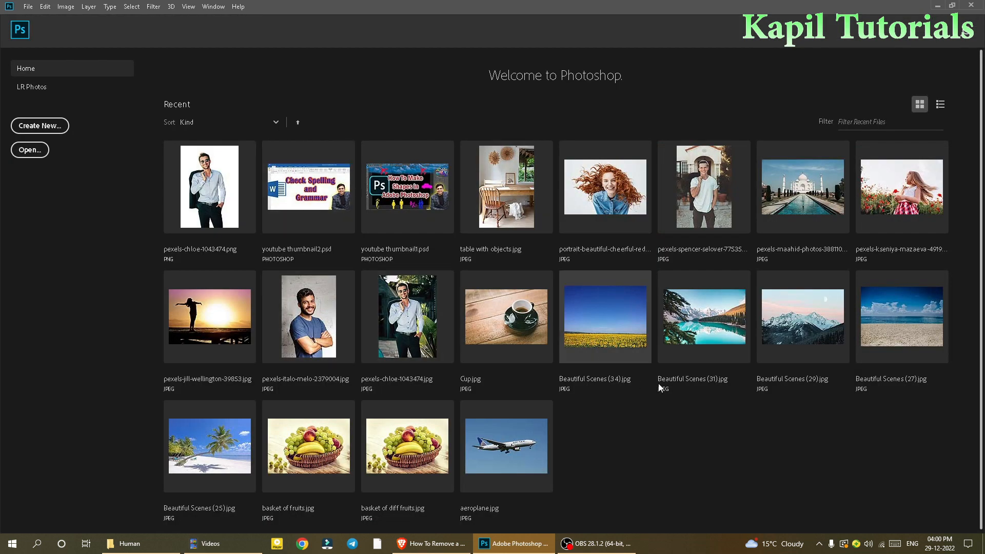
# Open Beautiful Scenes (25).jpg and convert its Background into an editable layer named Layer 0
pyautogui.click(211, 453)
pyautogui.doubleClick(868, 377)
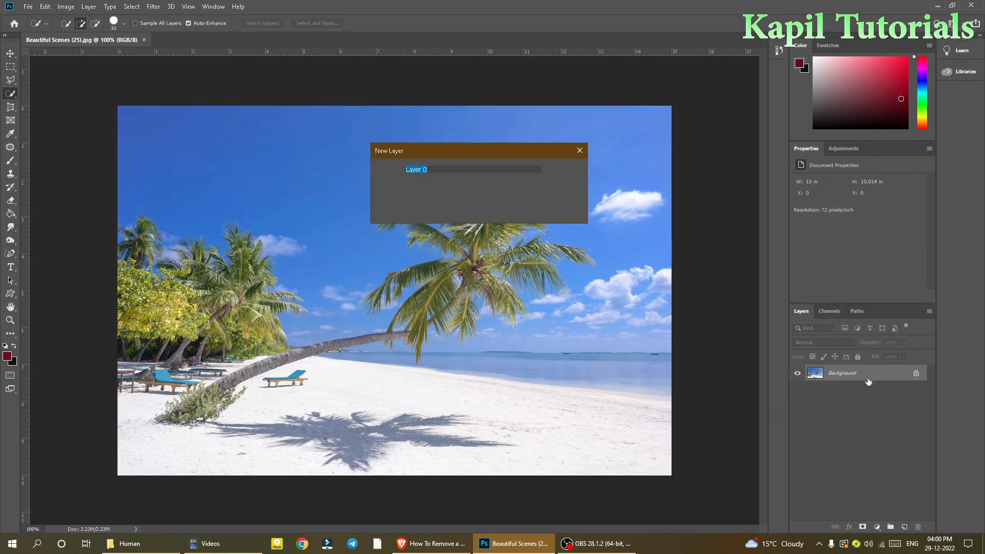
pyautogui.click(566, 170)
# Place girl.png from the pexels png folder into the beach image at the default size
pyautogui.click(128, 544)
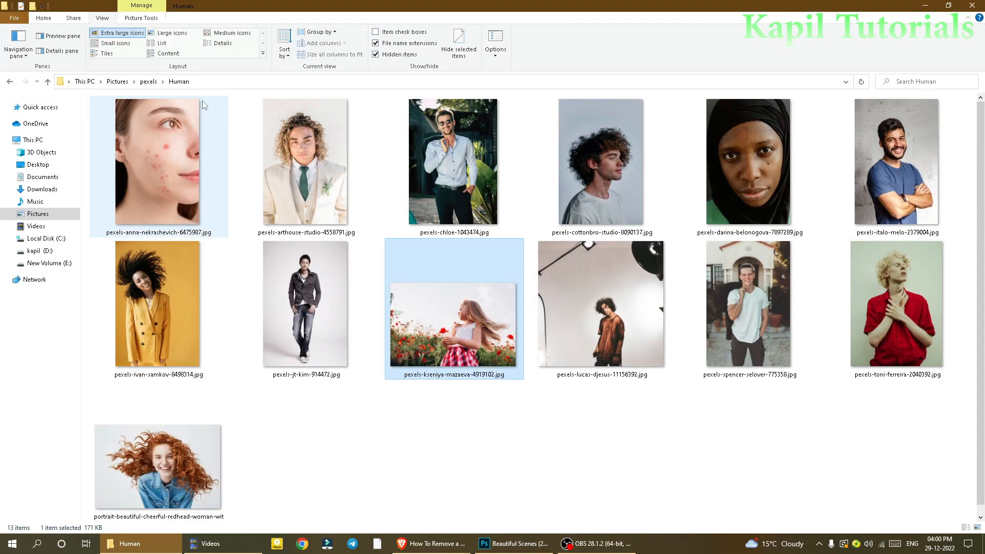
pyautogui.click(149, 81)
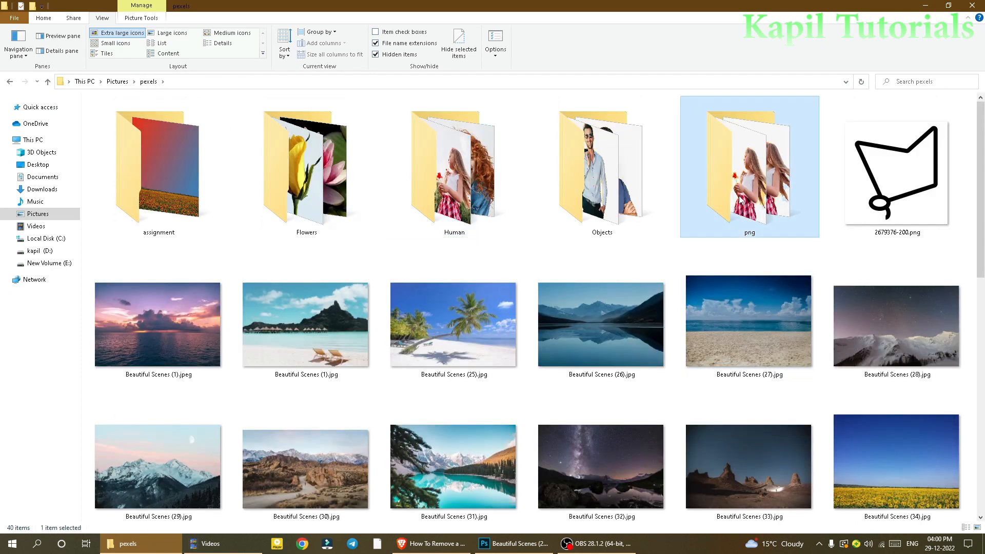
pyautogui.doubleClick(749, 164)
pyautogui.moveTo(117, 128); pyautogui.dragTo(416, 355)
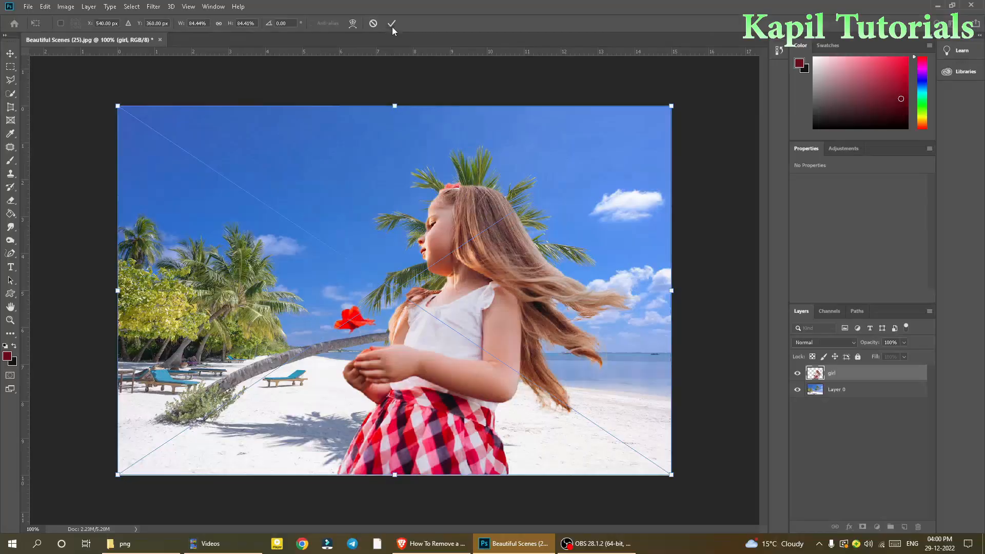
pyautogui.click(392, 23)
# Flip the girl horizontally and position her on the sand beside the leaning palm tree, with her skirt meeting the image's lower edge
pyautogui.moveTo(448, 335); pyautogui.dragTo(405, 349)
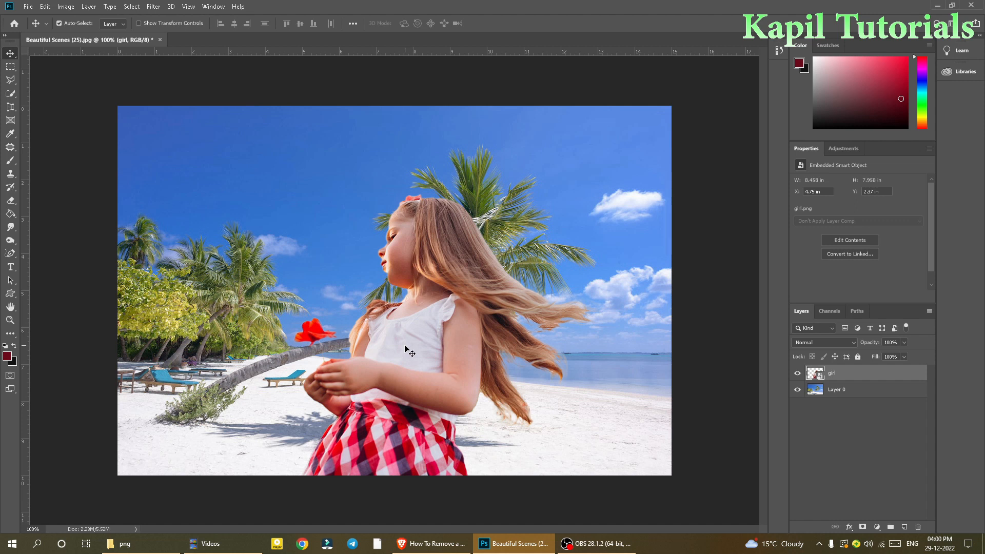
pyautogui.press('ctrl')
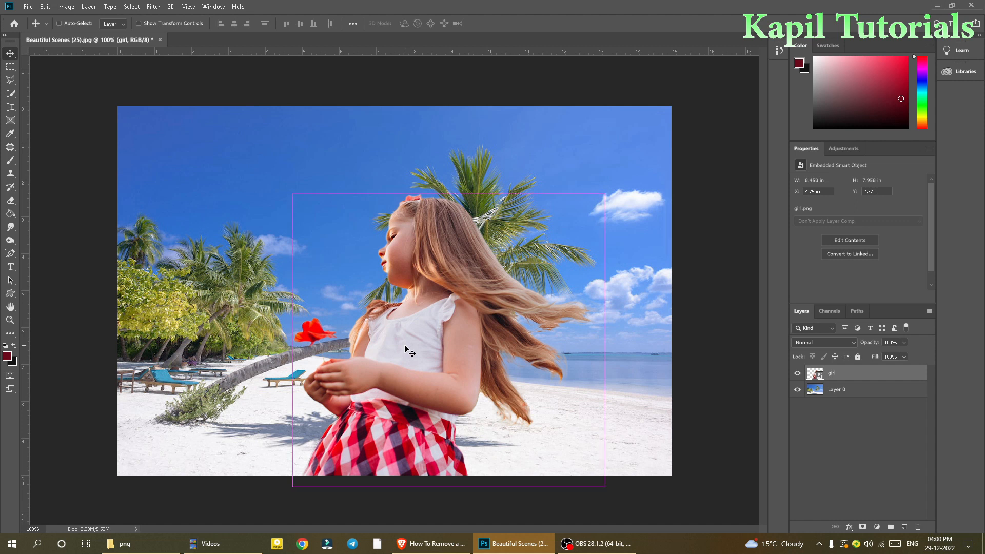
pyautogui.hotkey('ctrl', 't')
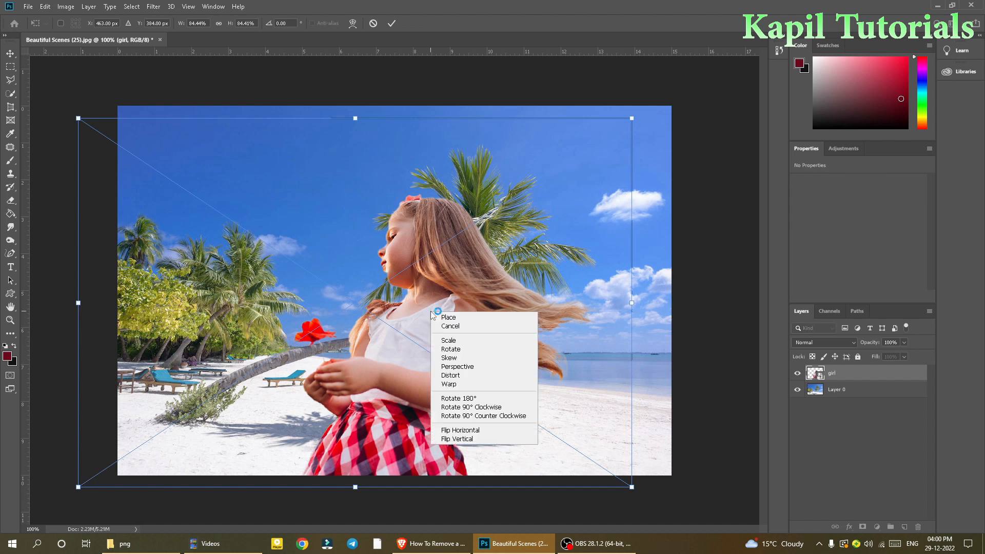
pyautogui.rightClick(431, 314)
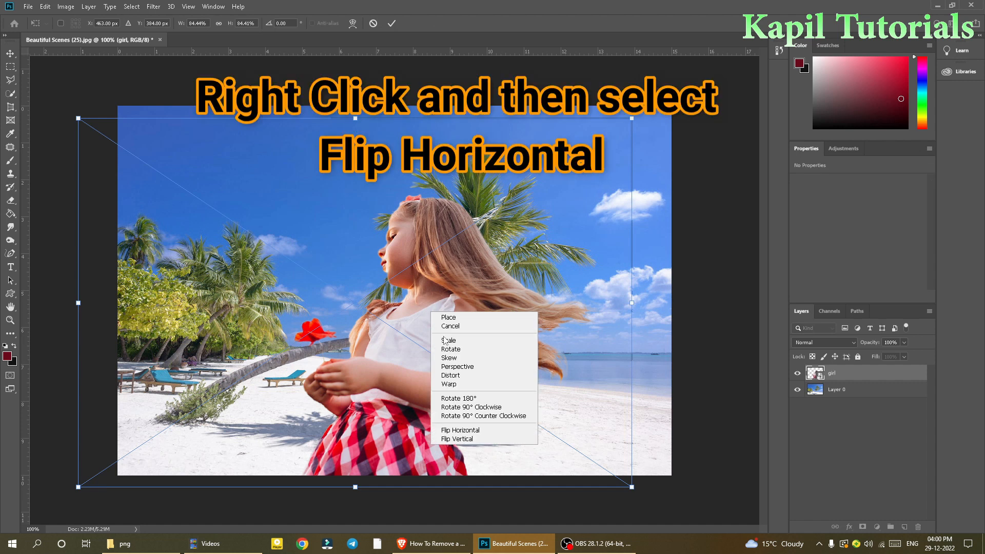
pyautogui.click(470, 430)
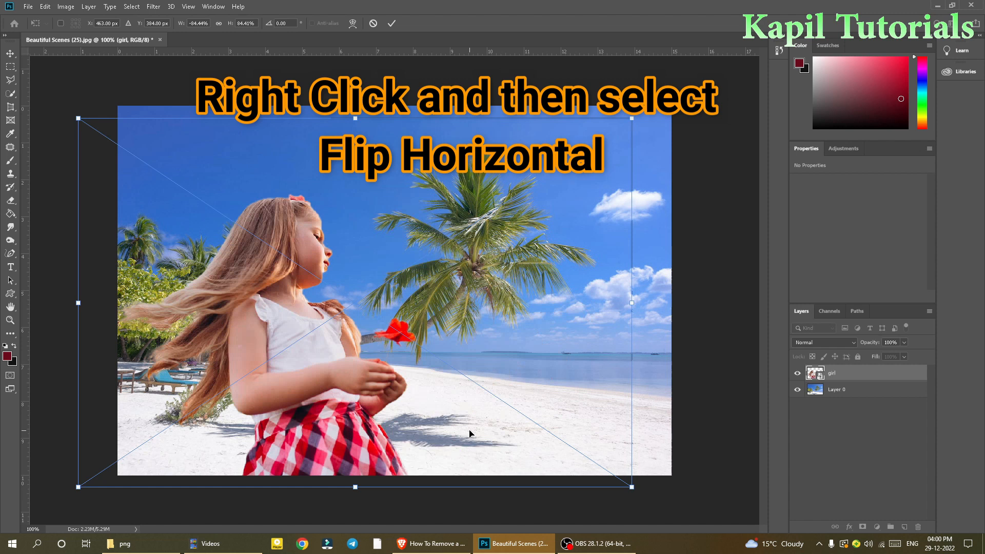
pyautogui.moveTo(322, 351); pyautogui.dragTo(330, 356)
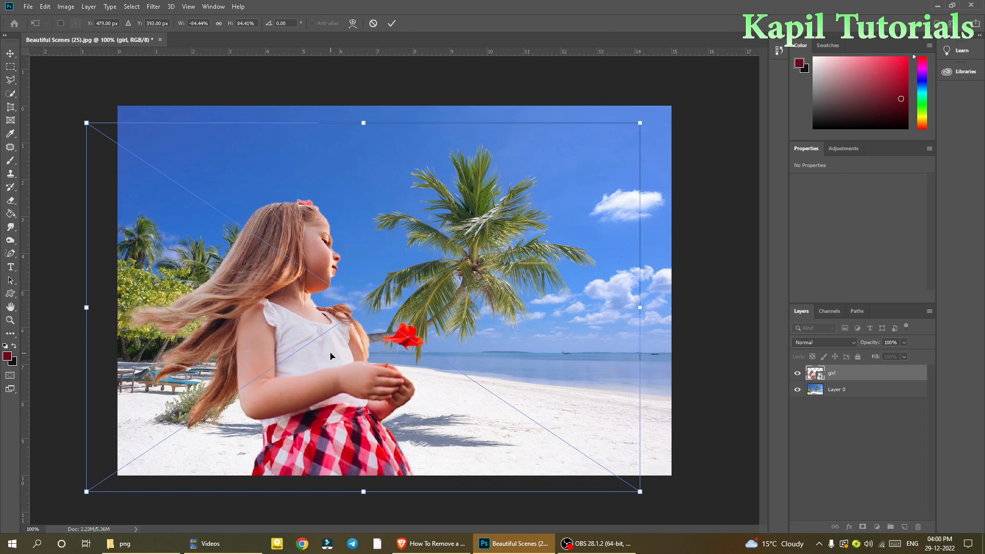
pyautogui.press('Return')
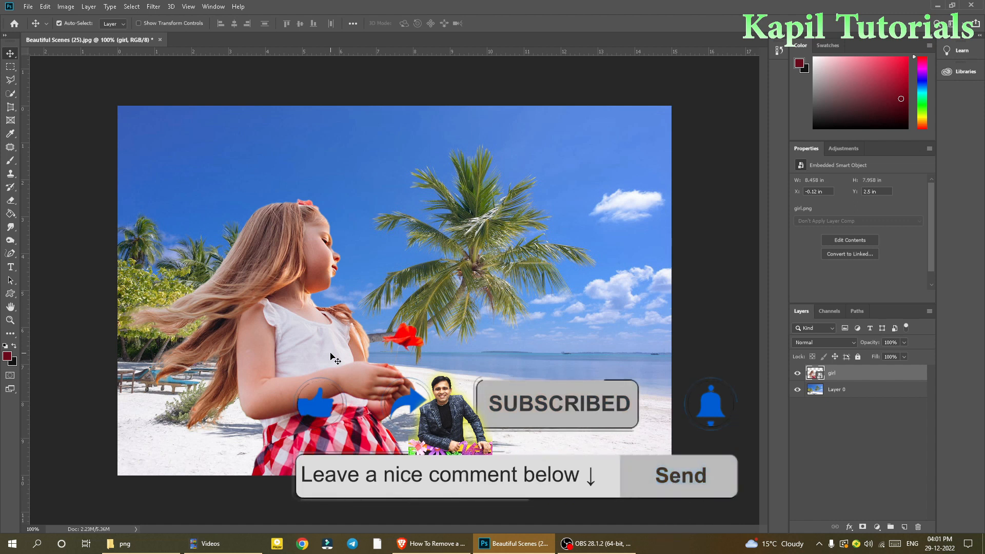
pyautogui.click(8, 68)
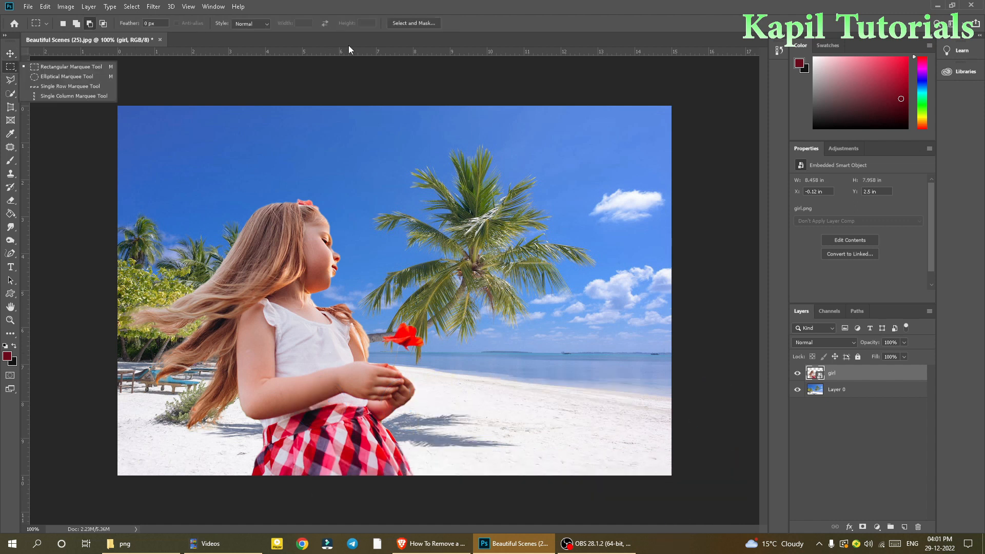